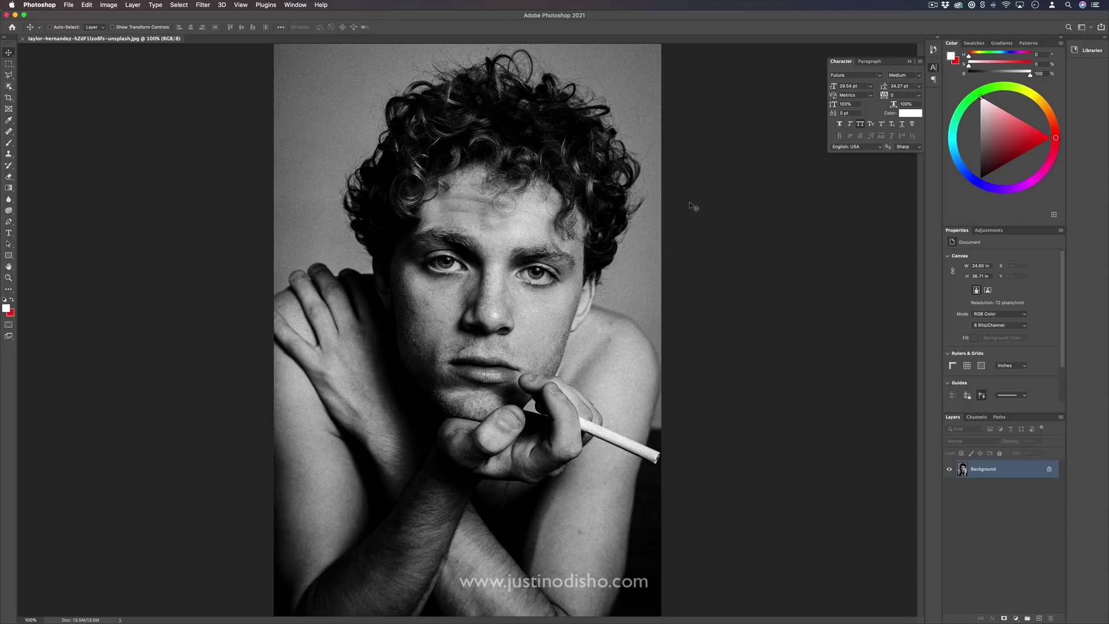
- Open Filter > Neural Filters on the black-and-white portrait photo
{"action": "left_click", "coordinate": [203, 5]}
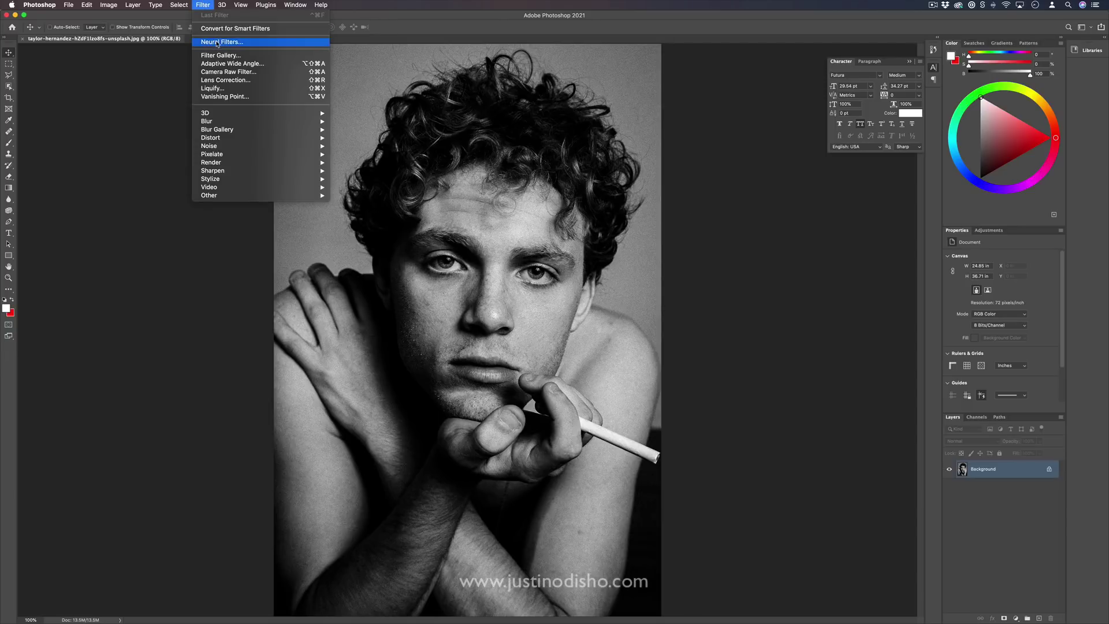
{"action": "left_click", "coordinate": [219, 43]}
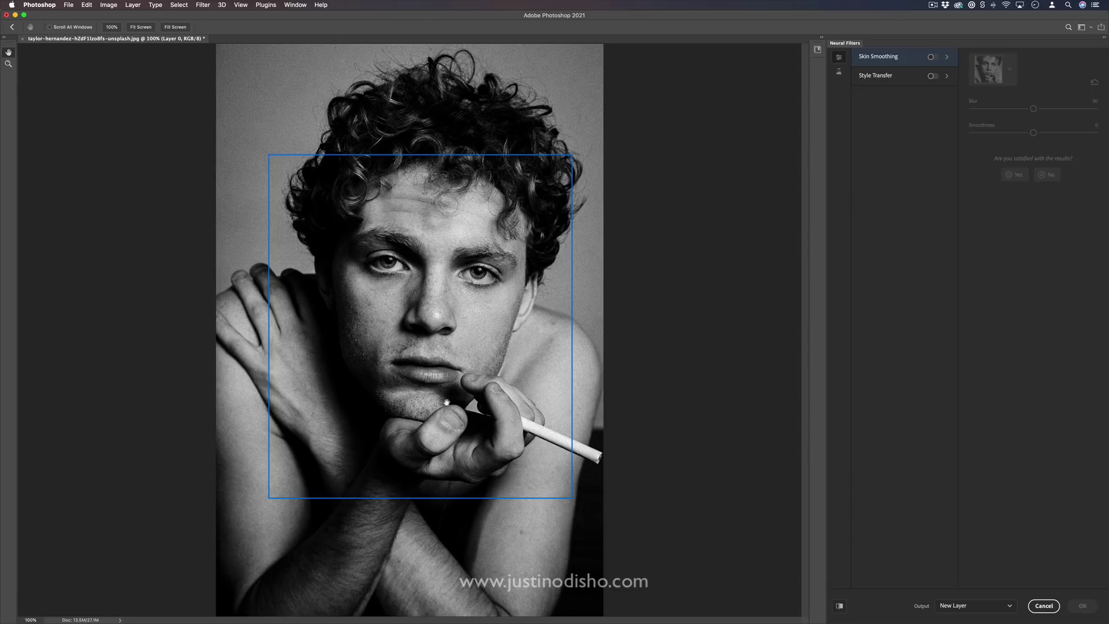
- Preview Skin Smoothing on the portrait, then bring up the Style Transfer settings
{"action": "left_click", "coordinate": [205, 5]}
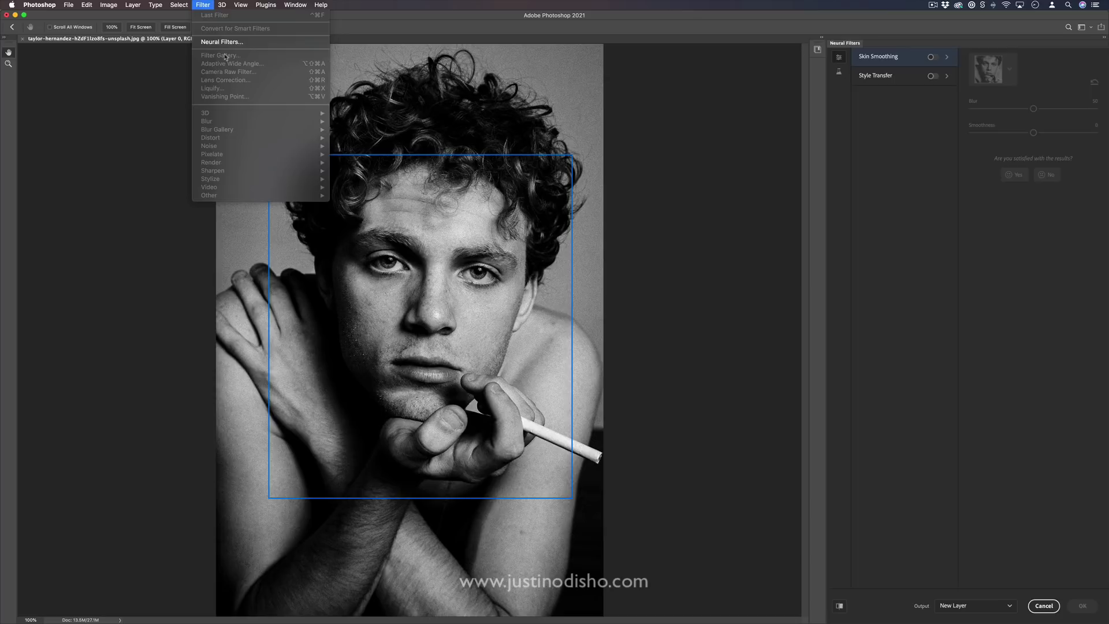
{"action": "left_click", "coordinate": [209, 5]}
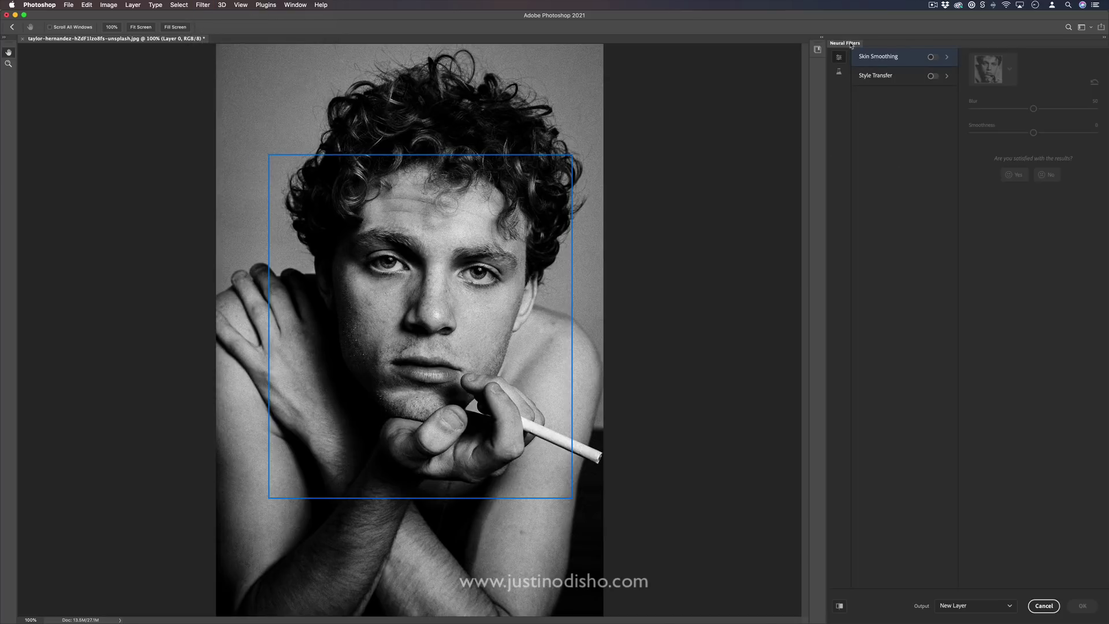
{"action": "left_click", "coordinate": [933, 57]}
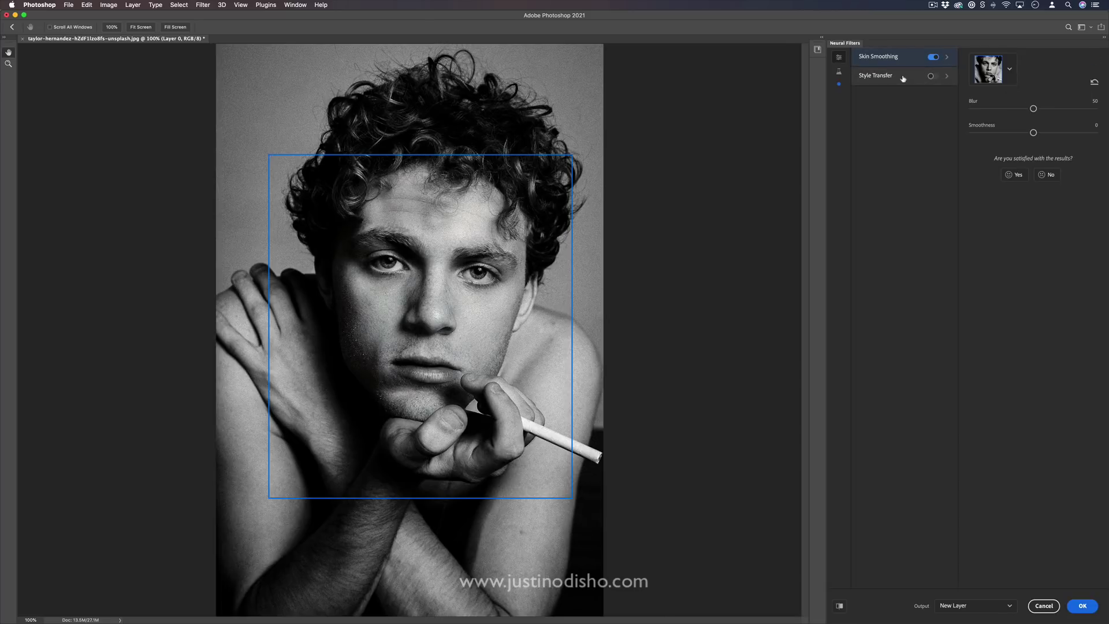
{"action": "left_click", "coordinate": [928, 69]}
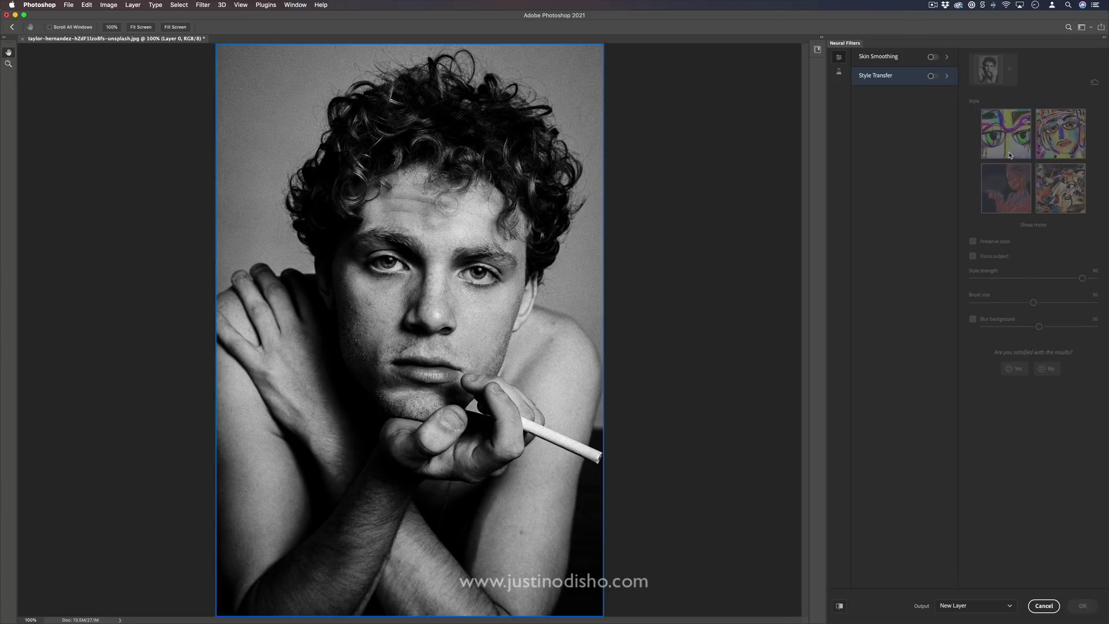
- Try the third painterly Style Transfer style, remove it, and list the beta filters
{"action": "left_click", "coordinate": [932, 76]}
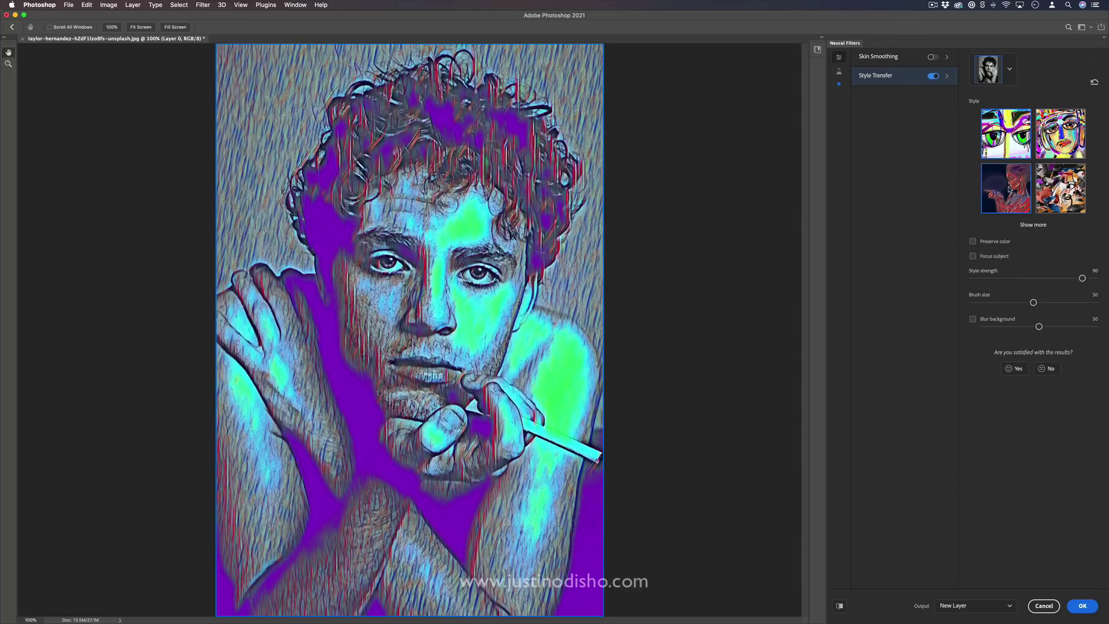
{"action": "left_click", "coordinate": [1009, 189]}
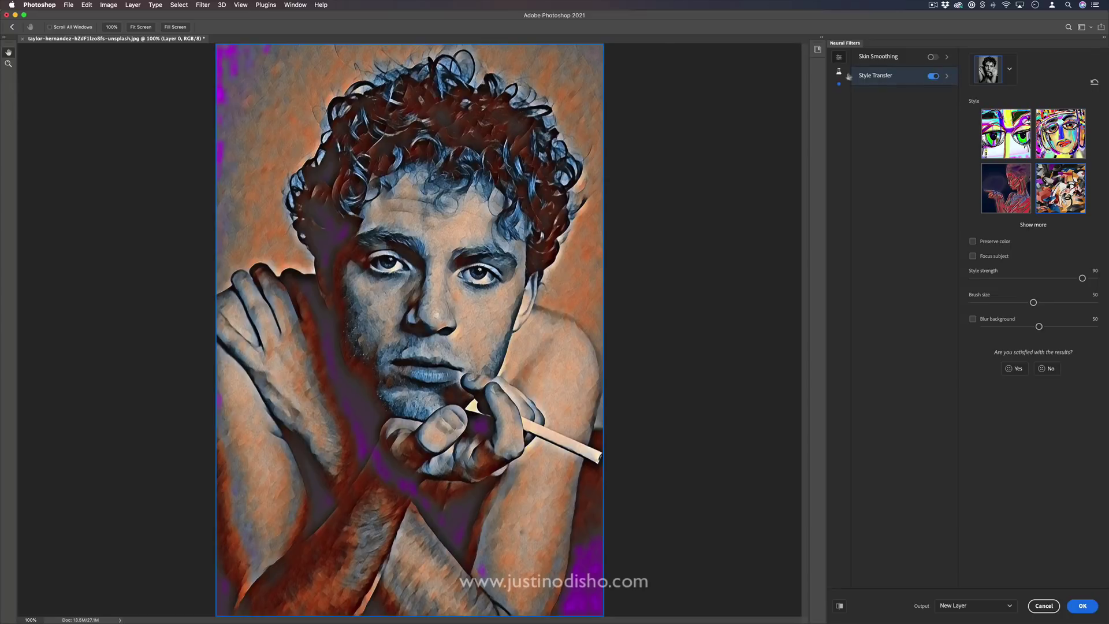
{"action": "left_click", "coordinate": [933, 76]}
{"action": "left_click", "coordinate": [840, 72]}
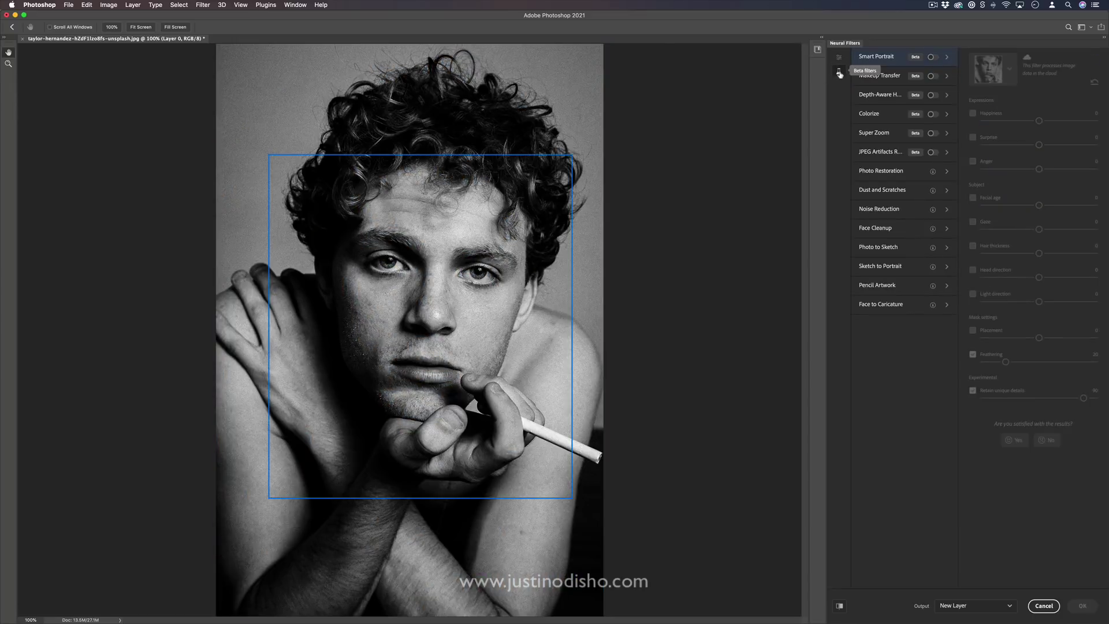
- Enable Smart Portrait and raise Happiness to 50 so the man smiles
{"action": "left_click", "coordinate": [932, 58]}
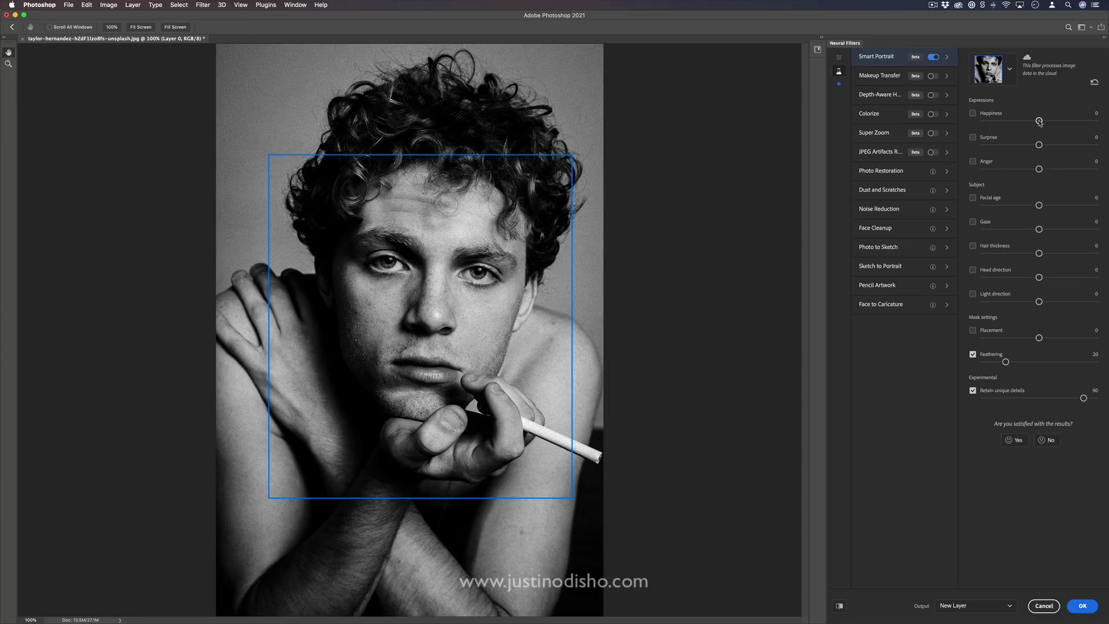
{"action": "left_click_drag", "start_coordinate": [1040, 121], "coordinate": [1106, 111]}
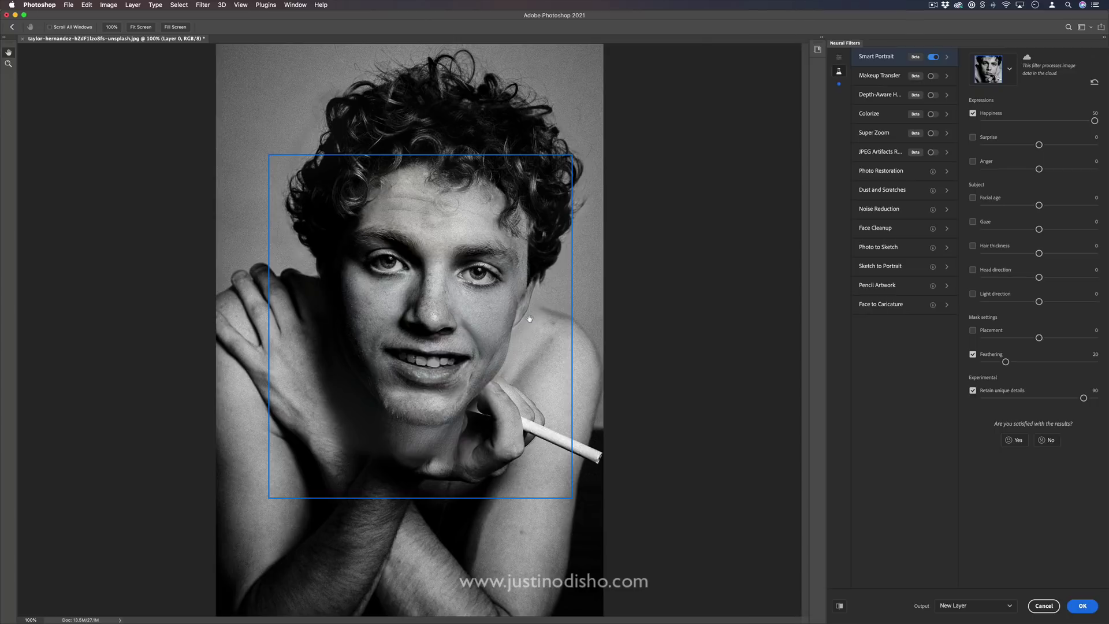
- Toggle the Happiness and Anger expressions, then set Facial age to -39 for a younger look
{"action": "left_click", "coordinate": [973, 114]}
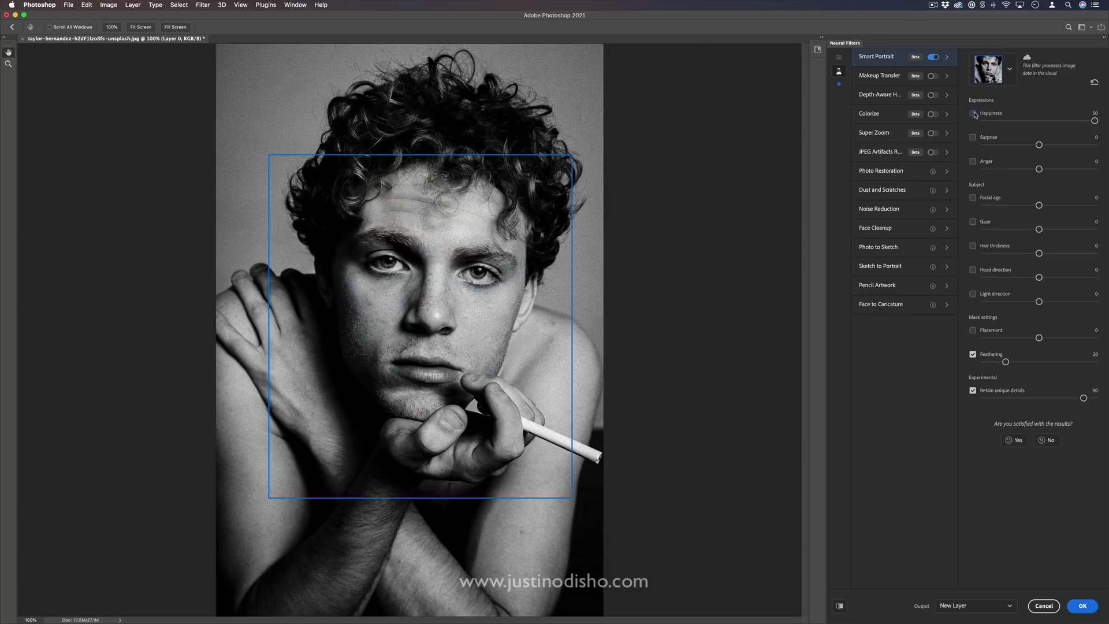
{"action": "left_click", "coordinate": [974, 113]}
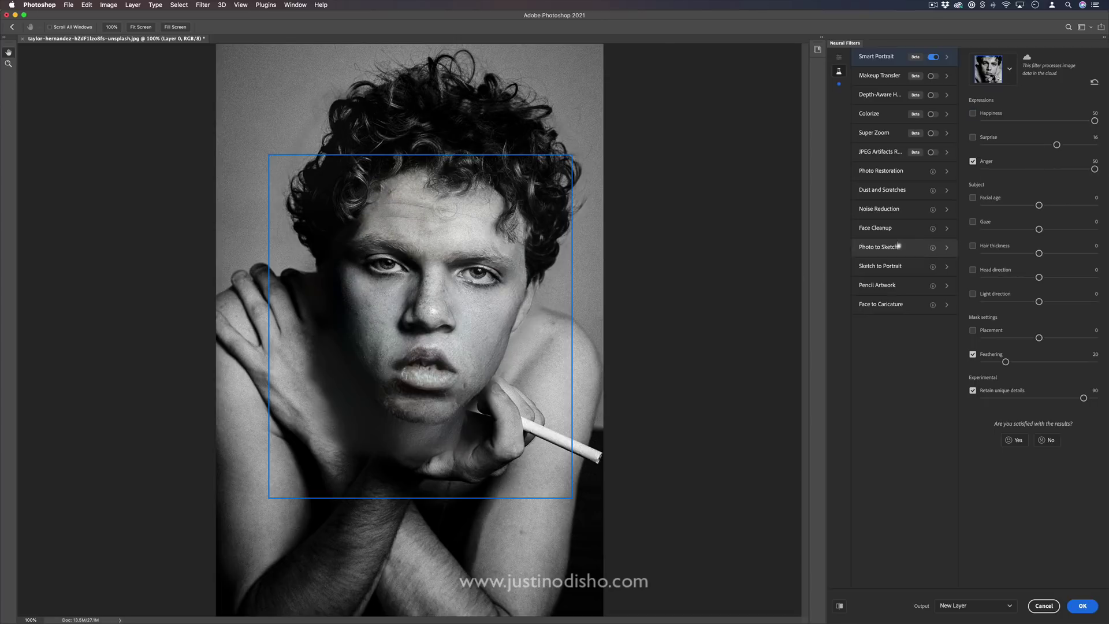
{"action": "left_click", "coordinate": [973, 162]}
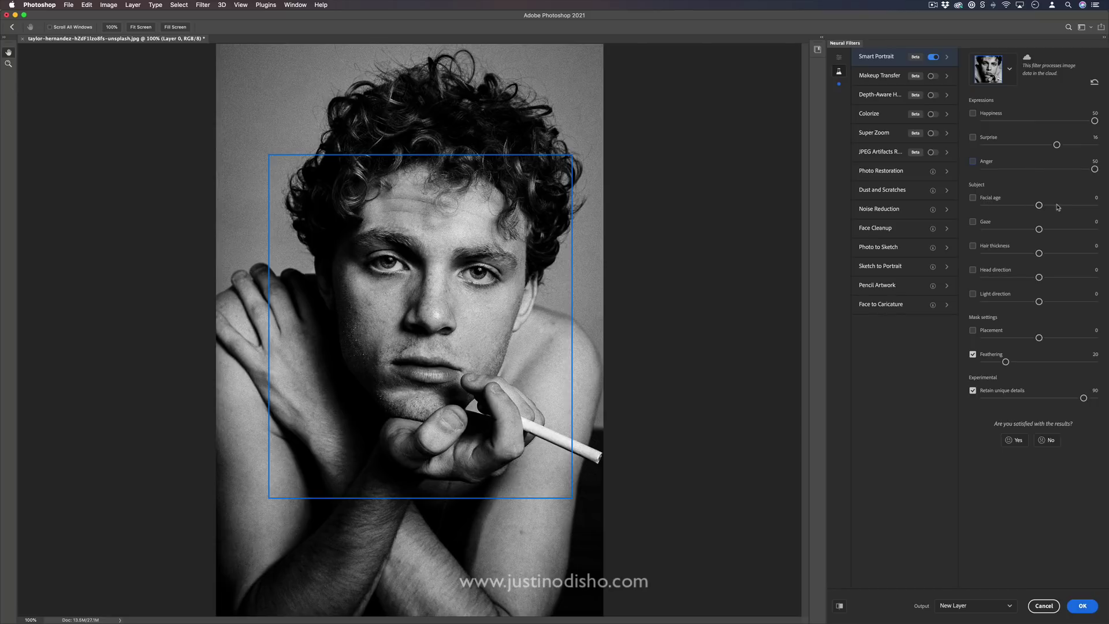
{"action": "left_click", "coordinate": [1095, 205]}
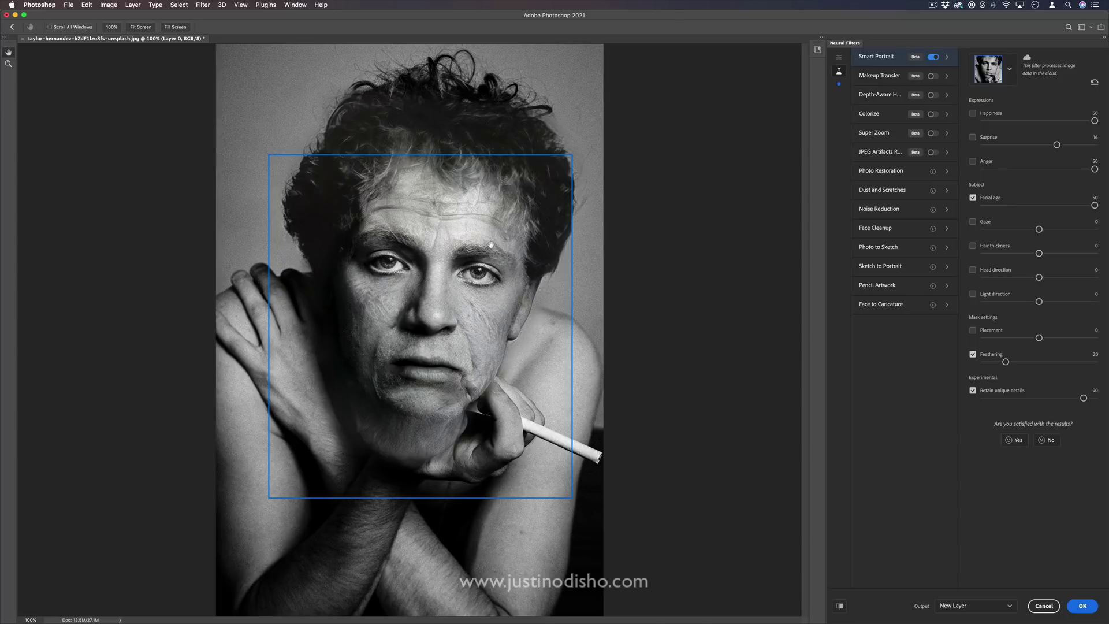
{"action": "left_click_drag", "start_coordinate": [1095, 206], "coordinate": [995, 206]}
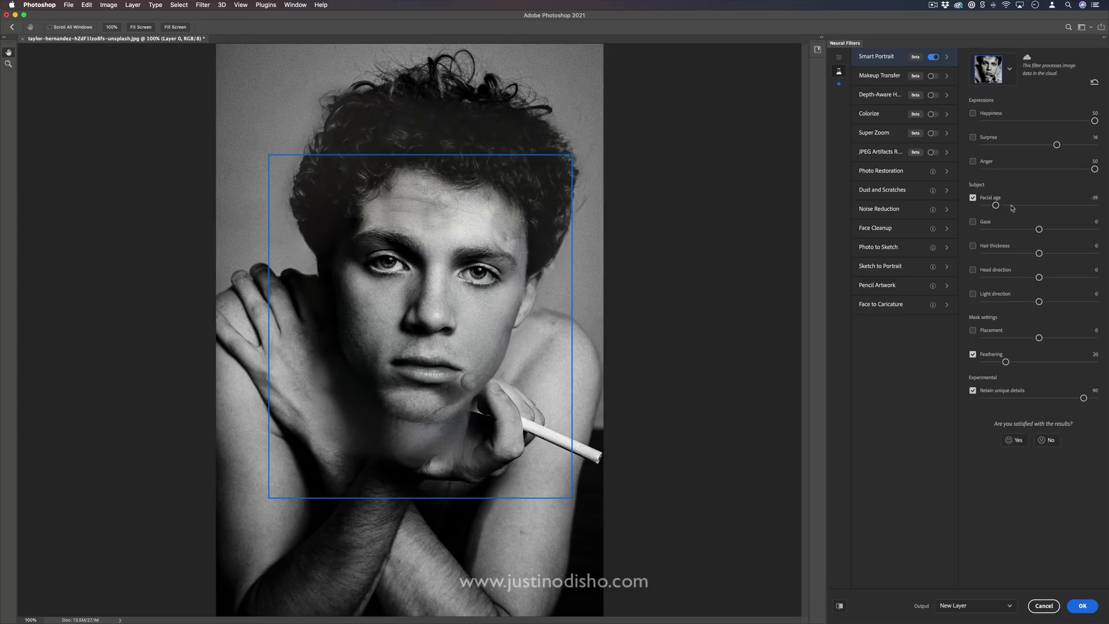
- Disable Facial age and try Hair thickness at maximum and minimum before disabling it
{"action": "left_click", "coordinate": [974, 199]}
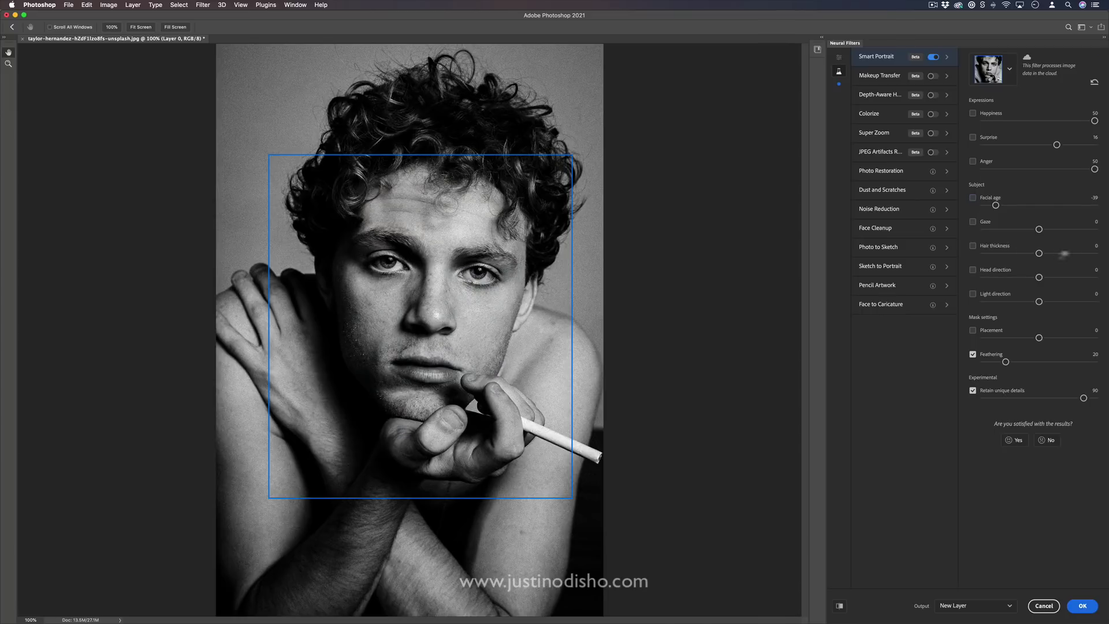
{"action": "left_click_drag", "start_coordinate": [1065, 254], "coordinate": [1106, 258]}
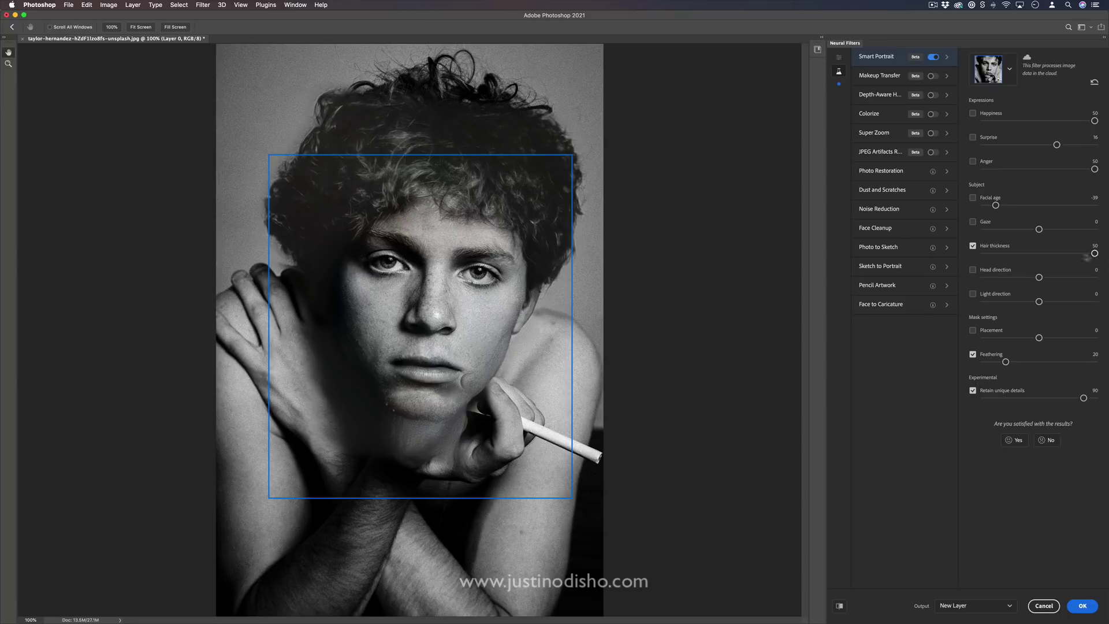
{"action": "left_click_drag", "start_coordinate": [1092, 254], "coordinate": [945, 252]}
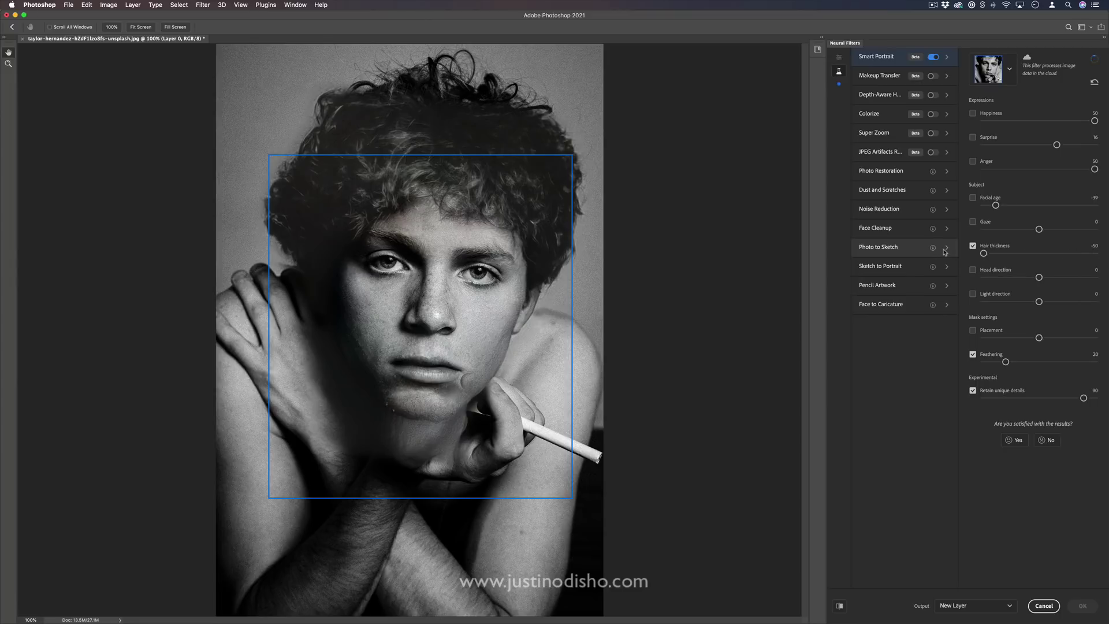
{"action": "left_click", "coordinate": [973, 245]}
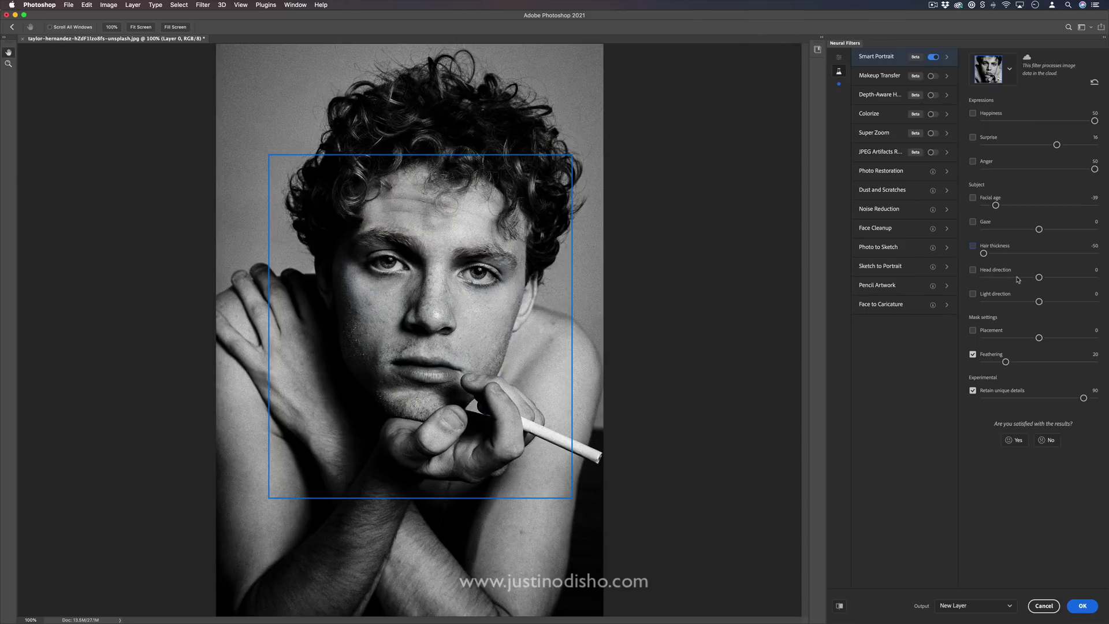
- Turn the head both ways, drop Head direction, and set Light direction to 46
{"action": "left_click_drag", "start_coordinate": [1039, 277], "coordinate": [1090, 278]}
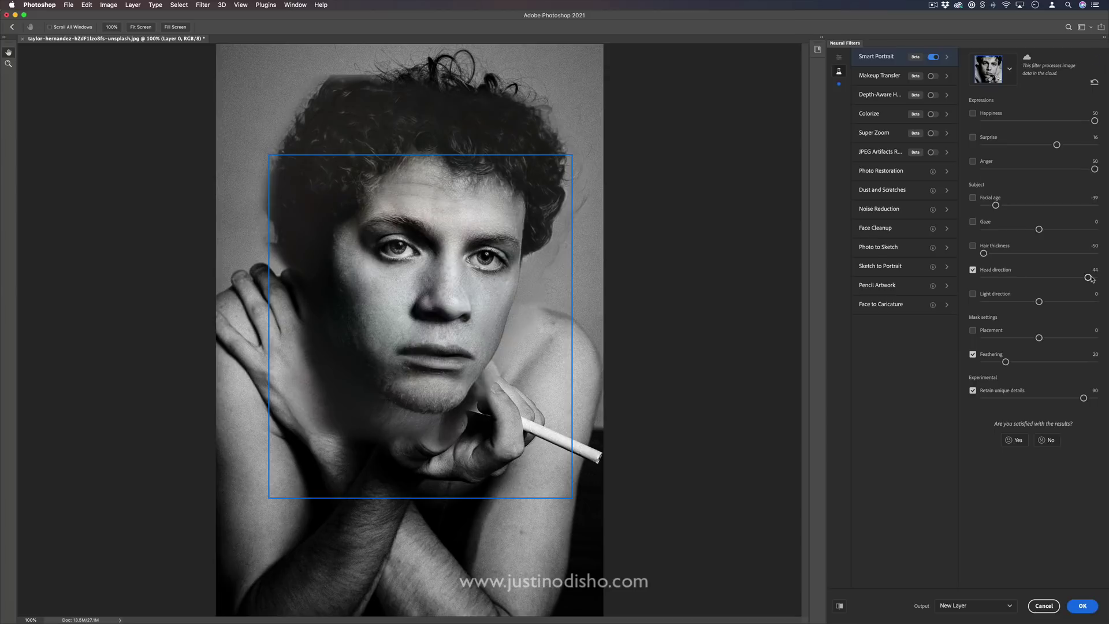
{"action": "left_click_drag", "start_coordinate": [1090, 278], "coordinate": [993, 283]}
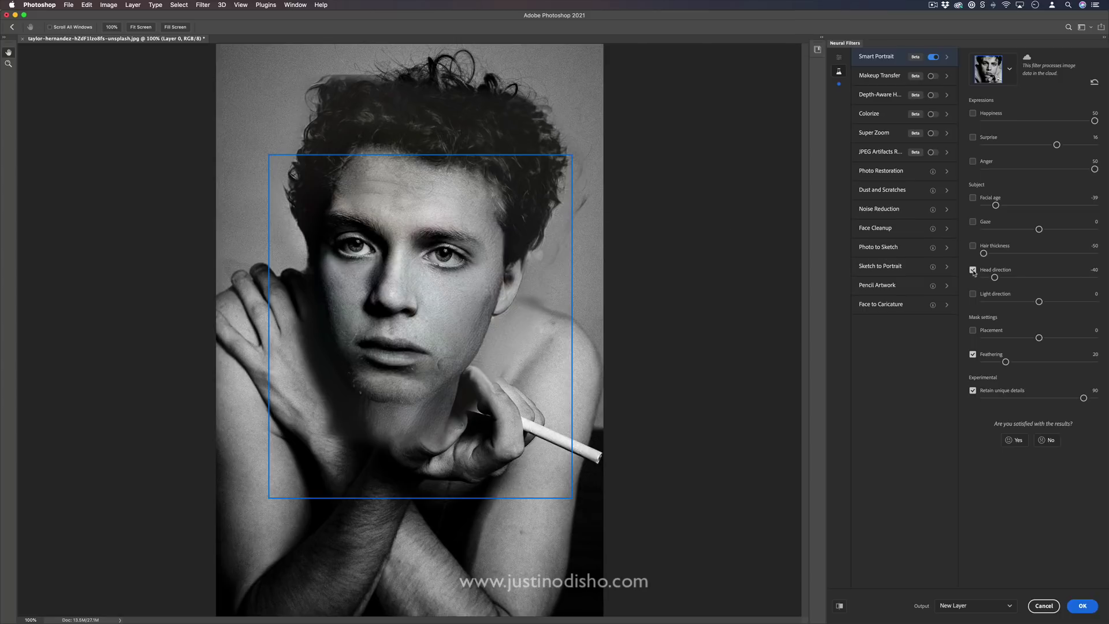
{"action": "left_click", "coordinate": [974, 270]}
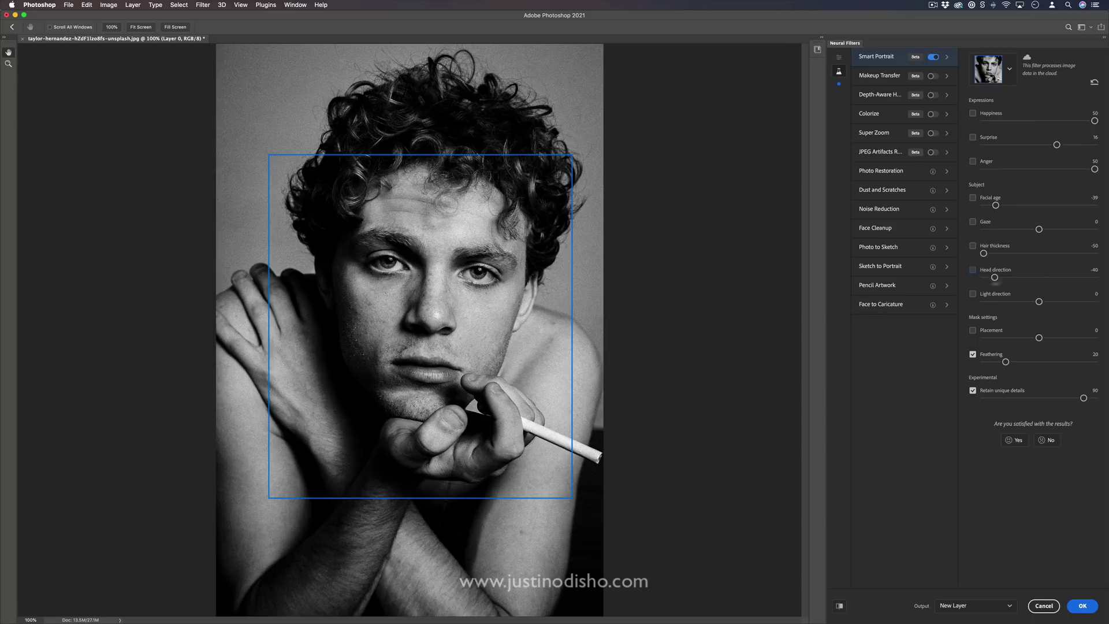
{"action": "left_click_drag", "start_coordinate": [1040, 302], "coordinate": [984, 302]}
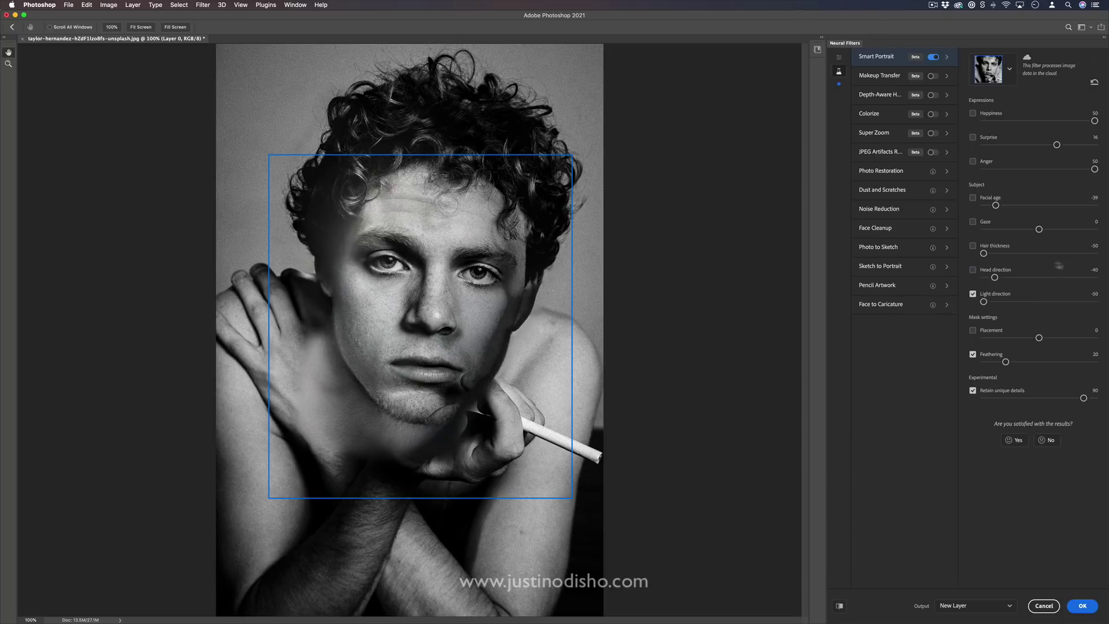
{"action": "left_click_drag", "start_coordinate": [984, 301], "coordinate": [1091, 303]}
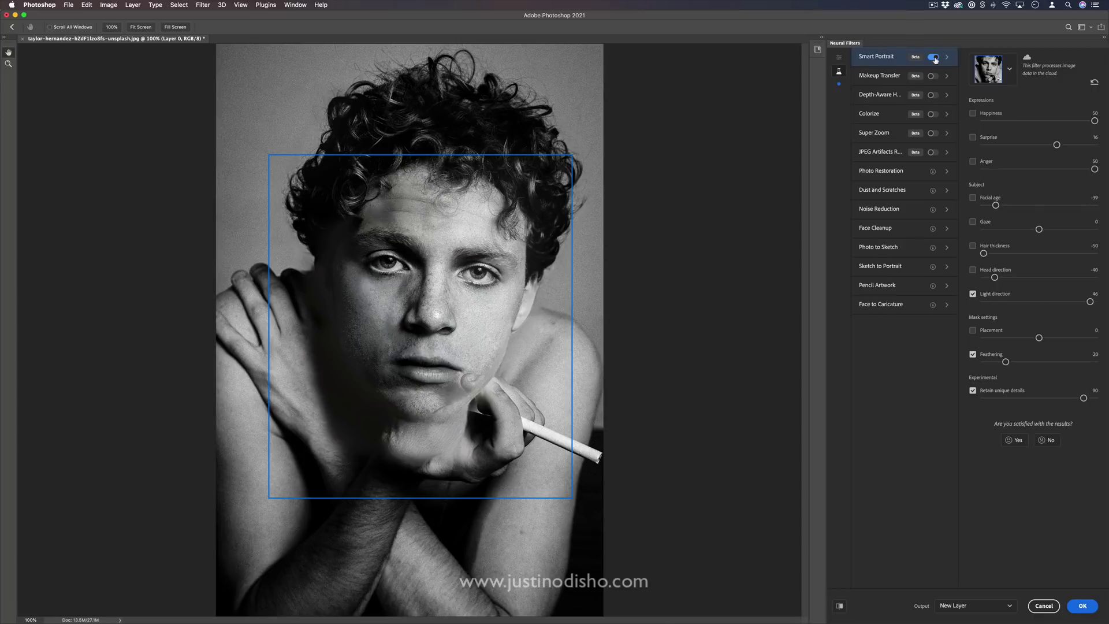
- Switch off Smart Portrait, try Makeup Transfer, then turn on Colorize for natural color
{"action": "left_click", "coordinate": [934, 57]}
{"action": "left_click", "coordinate": [933, 76]}
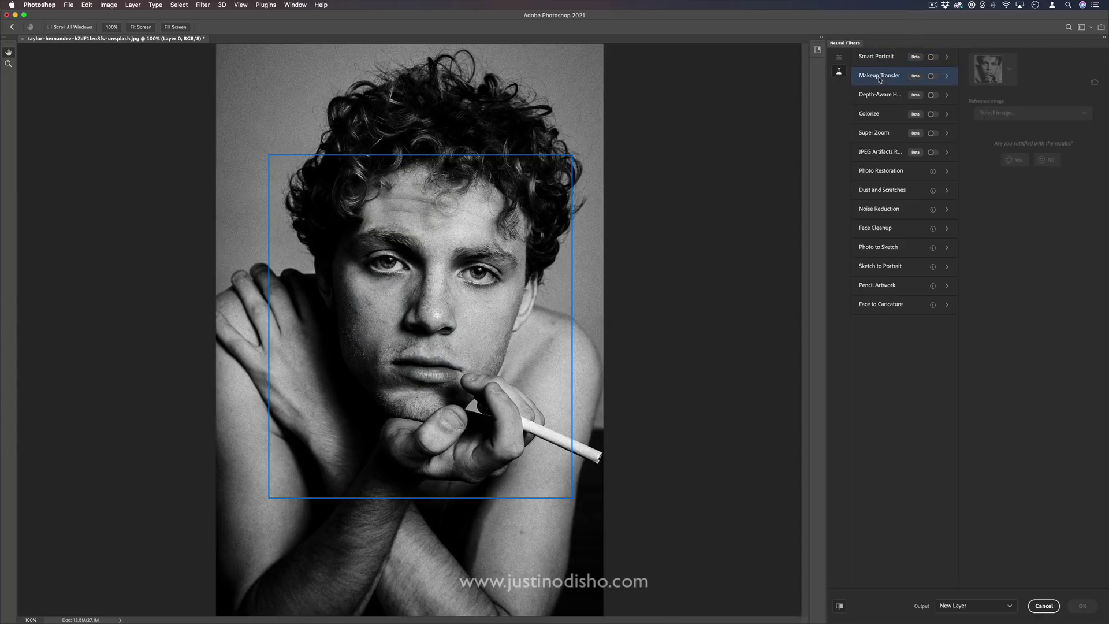
{"action": "left_click", "coordinate": [933, 76]}
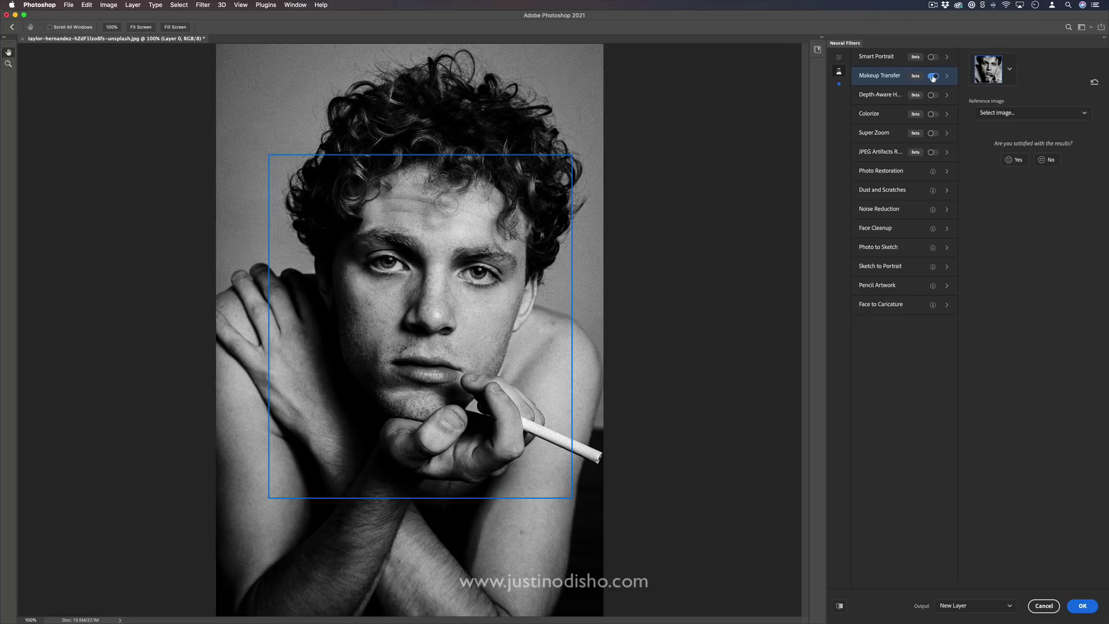
{"action": "left_click", "coordinate": [934, 77]}
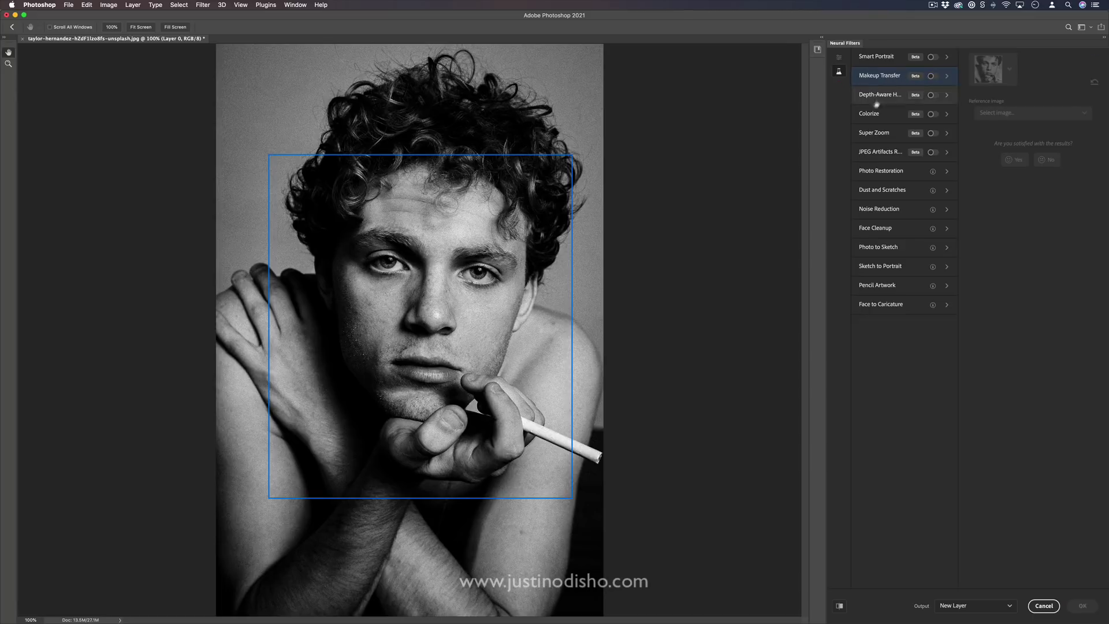
{"action": "left_click", "coordinate": [878, 99]}
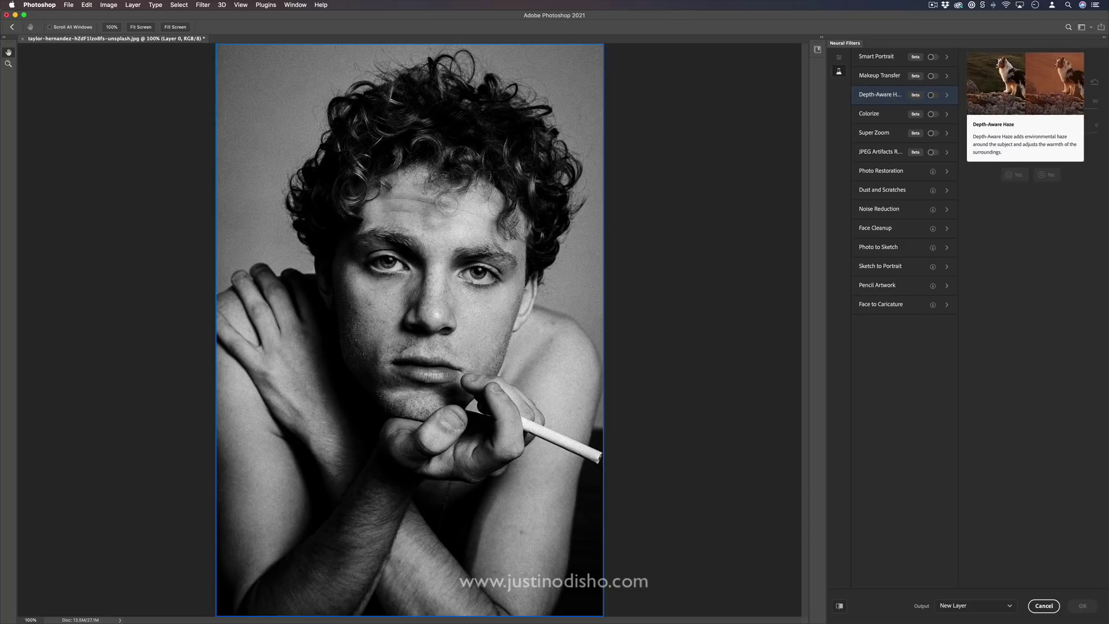
{"action": "left_click", "coordinate": [877, 114]}
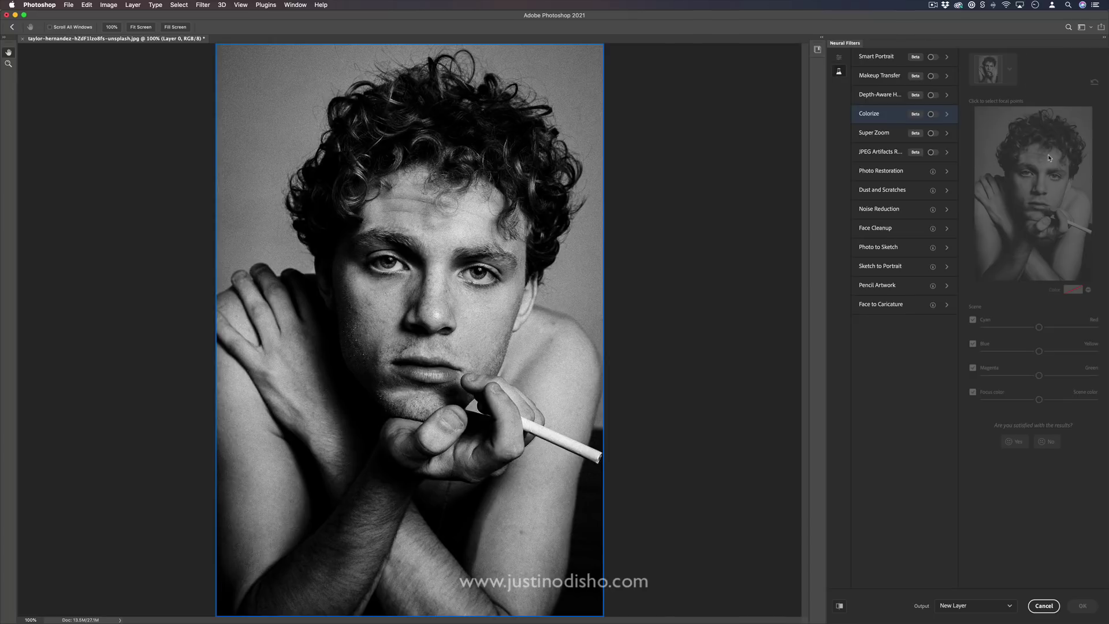
{"action": "left_click", "coordinate": [932, 115]}
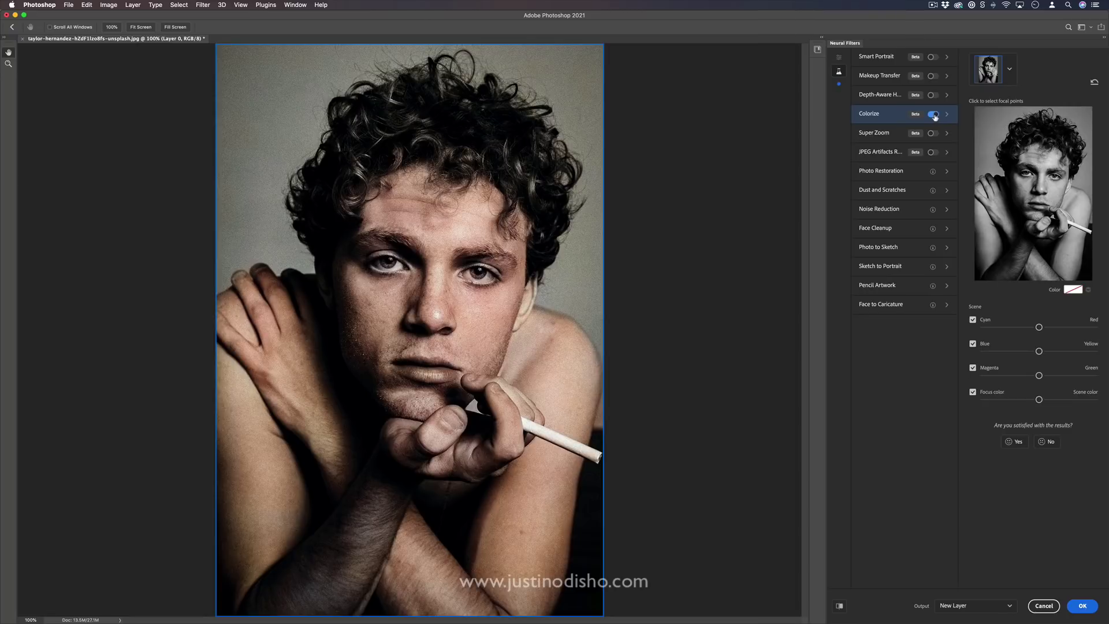
- Browse Photo Restoration, Dust and Scratches, Noise Reduction, Face Cleanup, and the sketch filters
{"action": "left_click", "coordinate": [885, 173]}
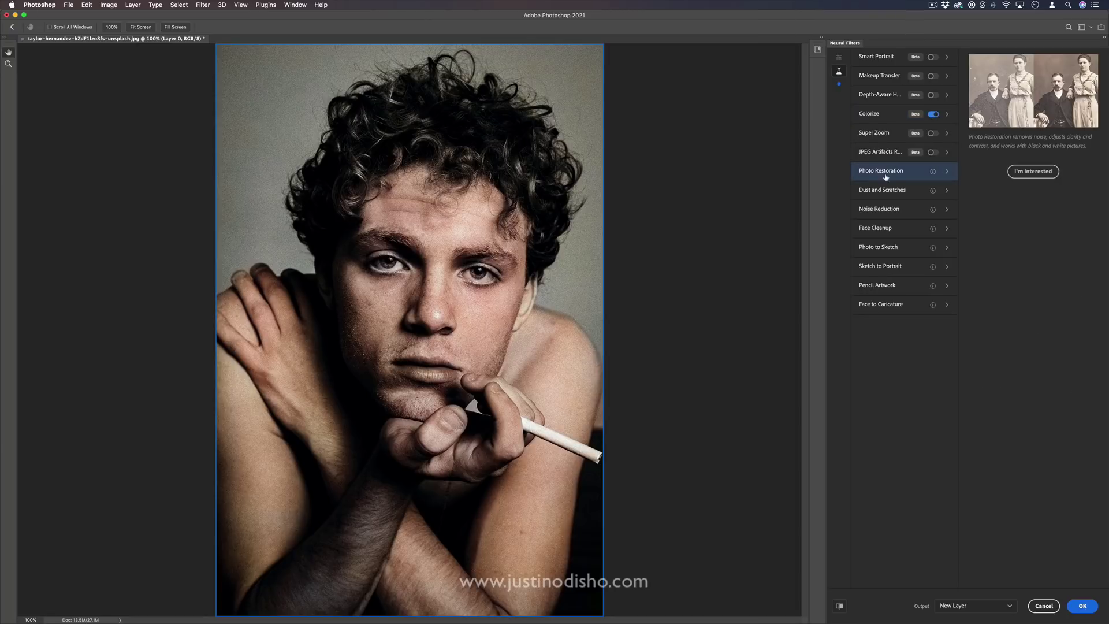
{"action": "left_click", "coordinate": [894, 190]}
{"action": "left_click", "coordinate": [894, 209]}
{"action": "left_click", "coordinate": [895, 228]}
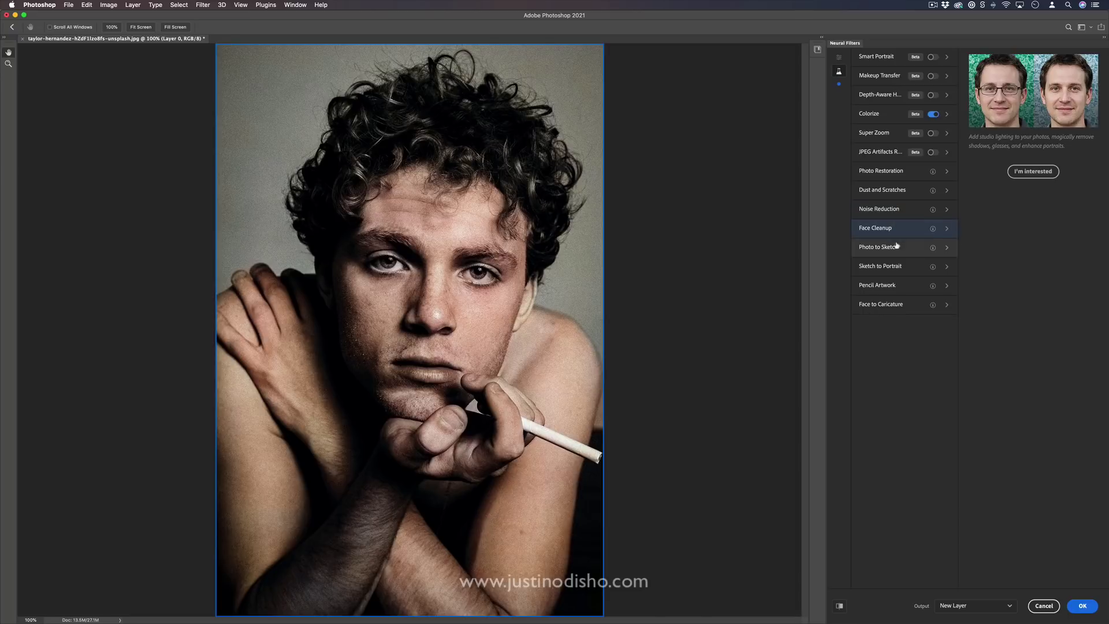
{"action": "left_click", "coordinate": [901, 252]}
{"action": "left_click", "coordinate": [899, 267]}
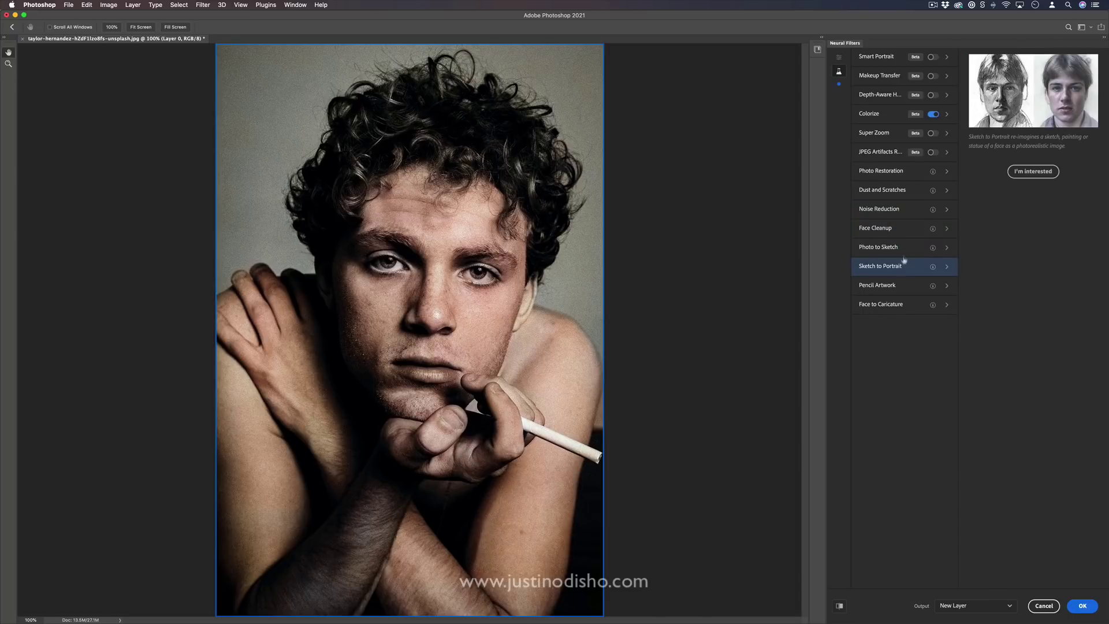
{"action": "left_click", "coordinate": [904, 254]}
{"action": "left_click", "coordinate": [900, 268]}
{"action": "left_click", "coordinate": [900, 286]}
- Enable Skin Smoothing among the Featured filters with Blur at 68
{"action": "left_click", "coordinate": [899, 304]}
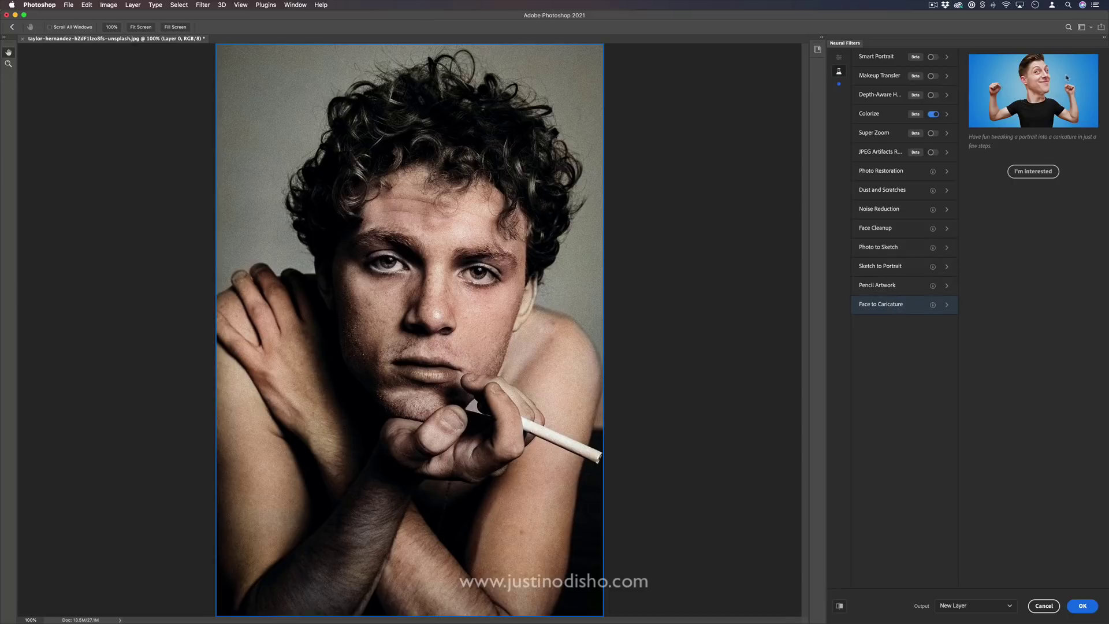
{"action": "left_click", "coordinate": [839, 60]}
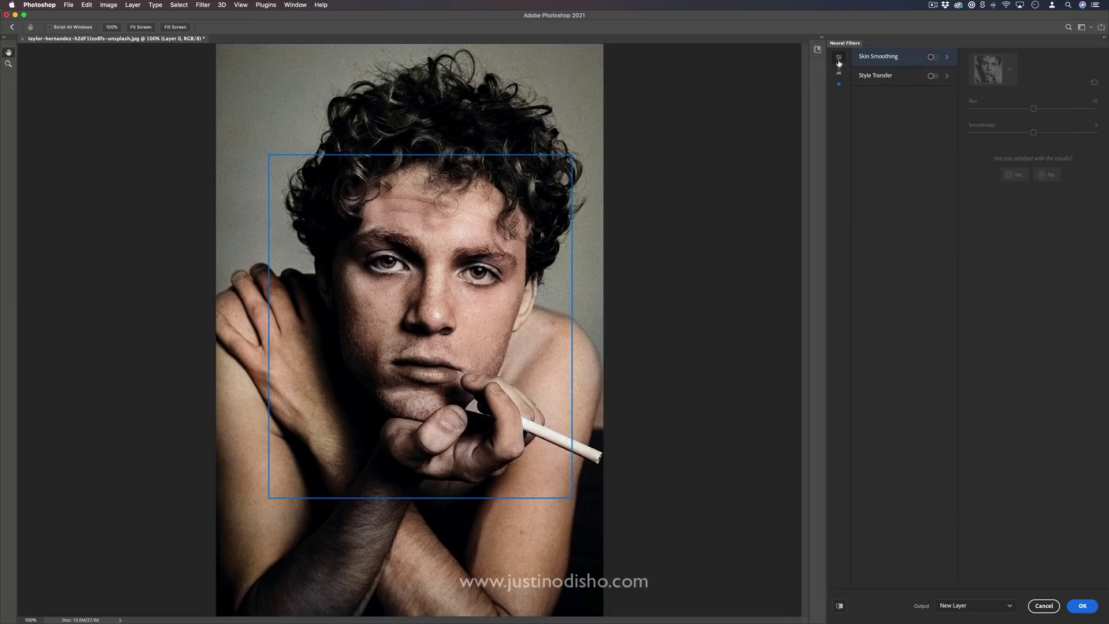
{"action": "left_click", "coordinate": [934, 57]}
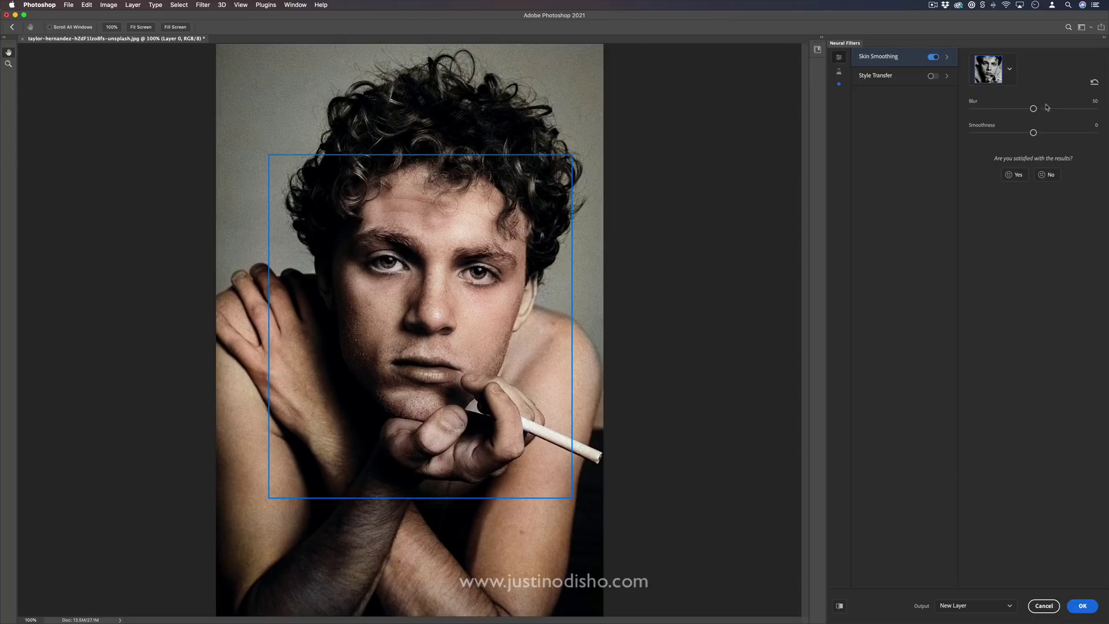
{"action": "left_click_drag", "start_coordinate": [1046, 110], "coordinate": [1056, 108]}
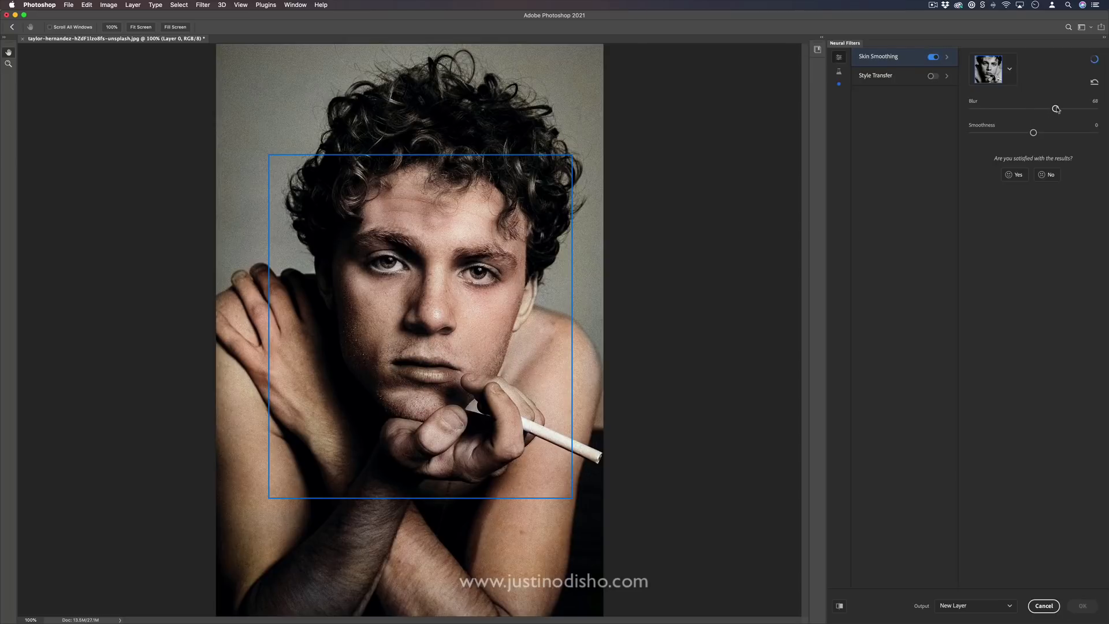
{"action": "left_click", "coordinate": [840, 73]}
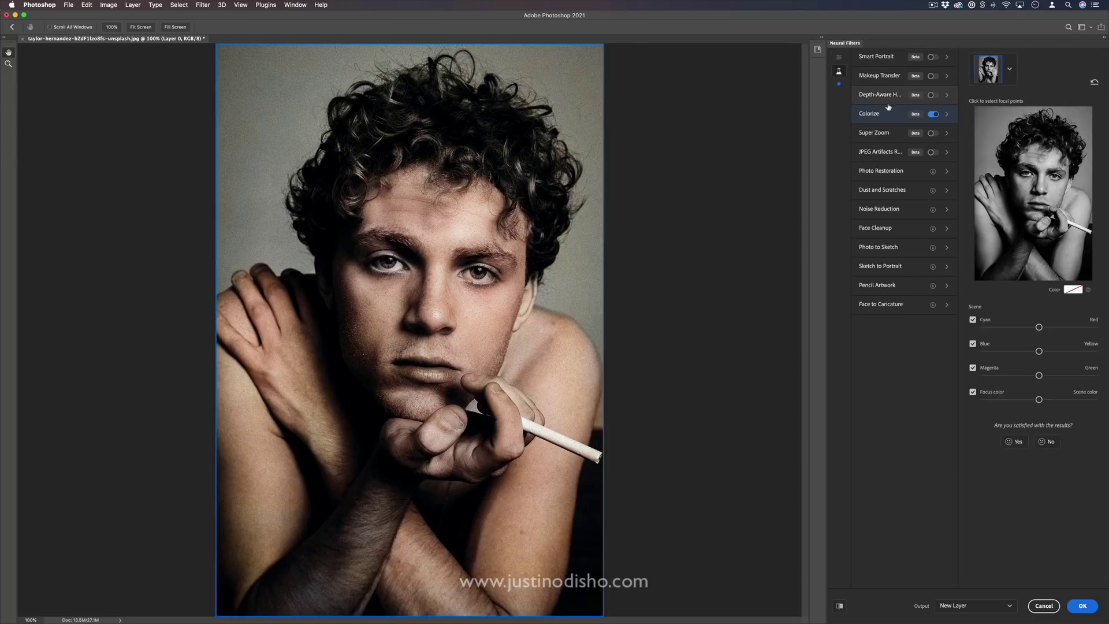
{"action": "left_click", "coordinate": [839, 58]}
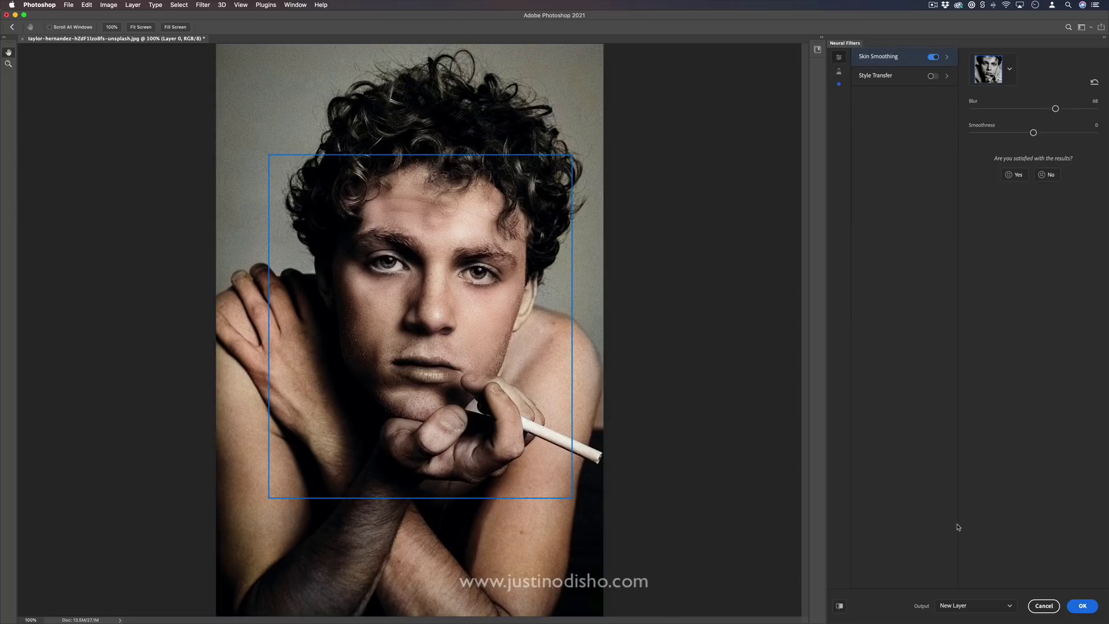
- Compare against the original photo and apply the filters as Layer 0
{"action": "left_click", "coordinate": [840, 606]}
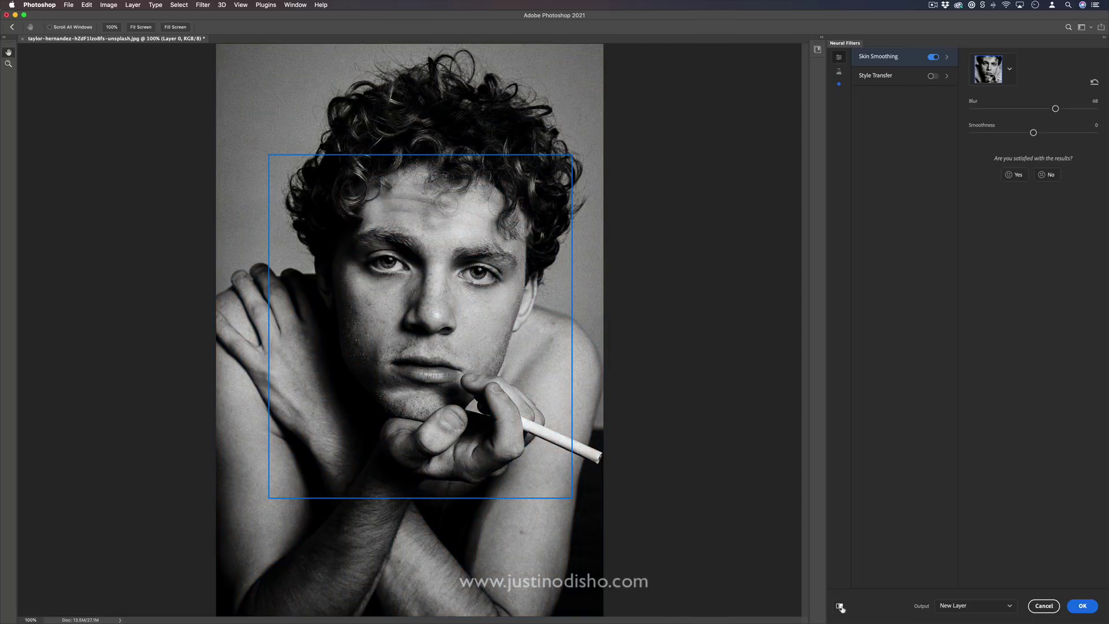
{"action": "left_click", "coordinate": [840, 606]}
{"action": "left_click", "coordinate": [1081, 607]}
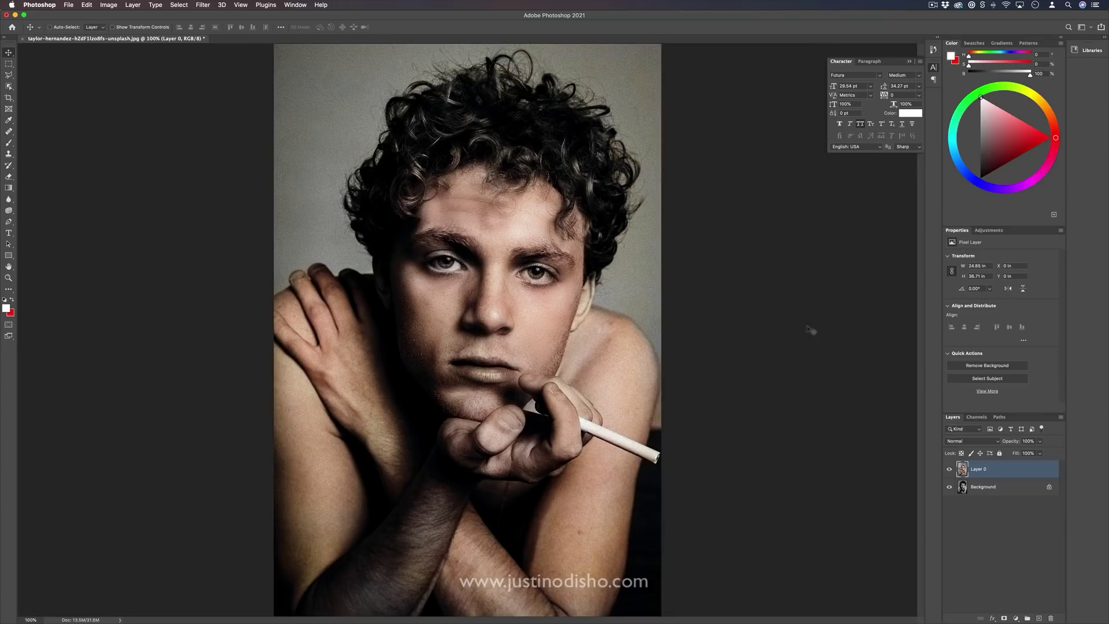
{"action": "left_click", "coordinate": [950, 470]}
{"action": "left_click", "coordinate": [950, 470]}
{"action": "left_click", "coordinate": [202, 5]}
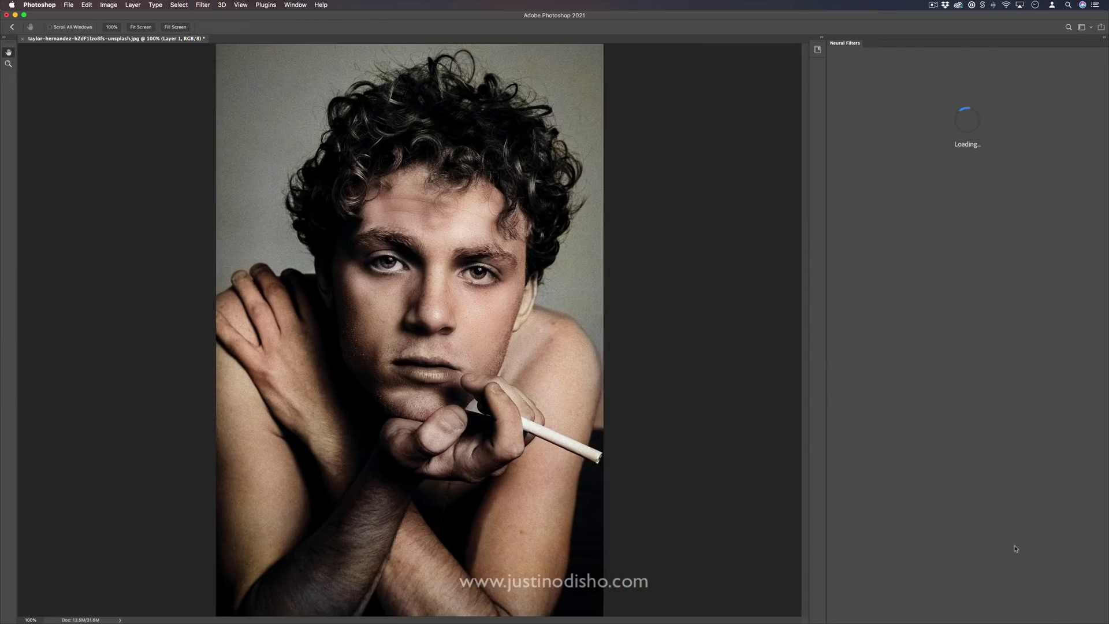
{"action": "left_click", "coordinate": [1004, 603]}
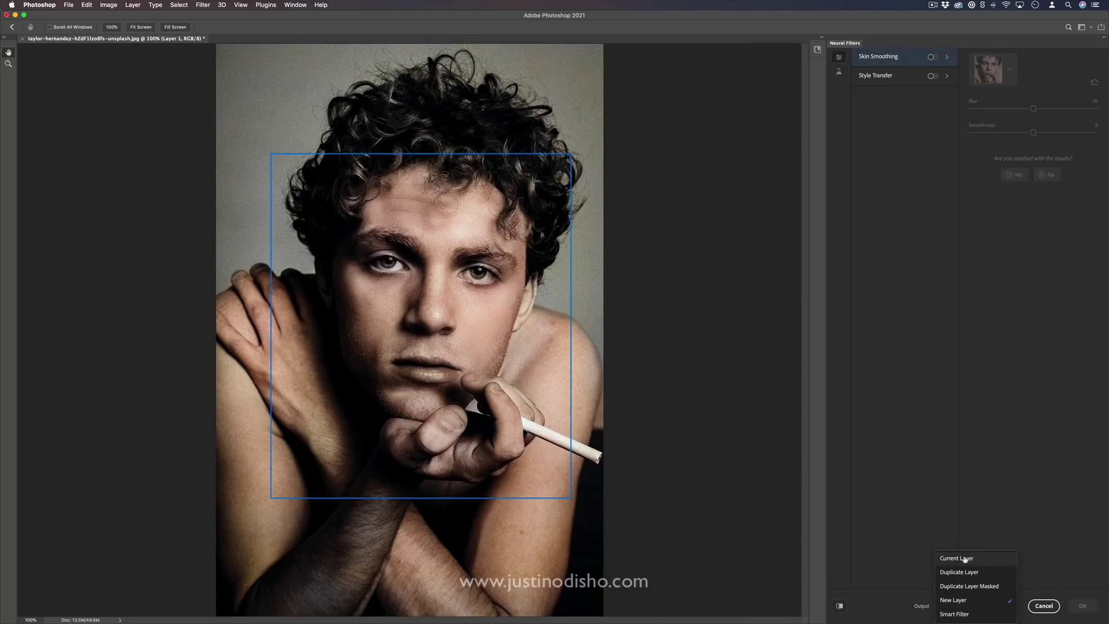
{"action": "left_click", "coordinate": [966, 615]}
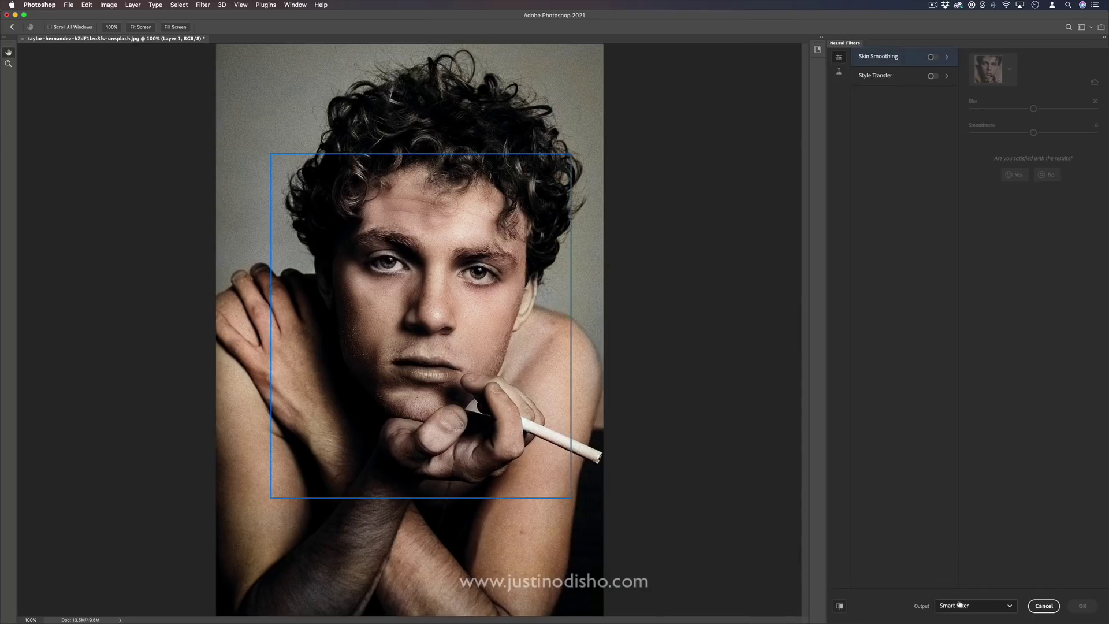
{"action": "left_click", "coordinate": [1043, 606]}
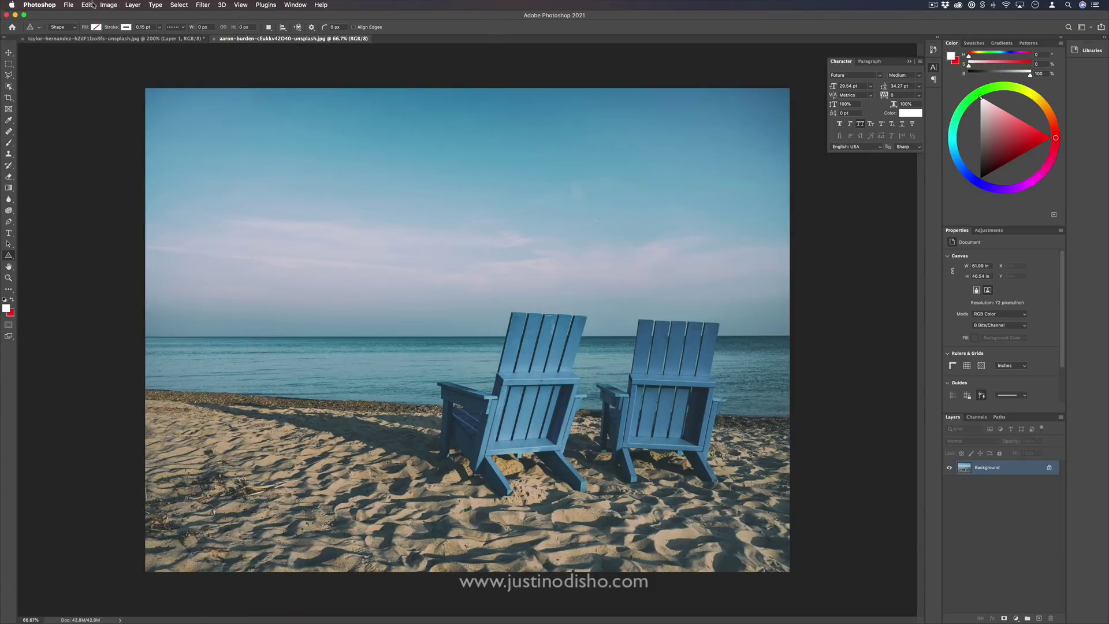
- Start Edit > Sky Replacement on the beach photo and move the dialog off the chairs
{"action": "left_click", "coordinate": [89, 5]}
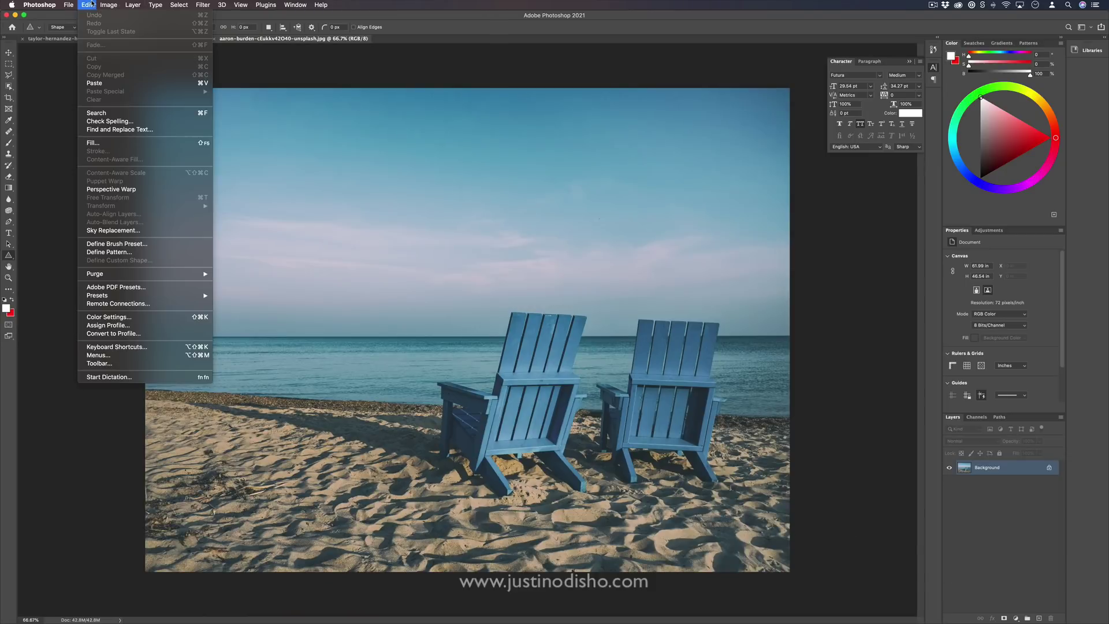
{"action": "left_click", "coordinate": [164, 231]}
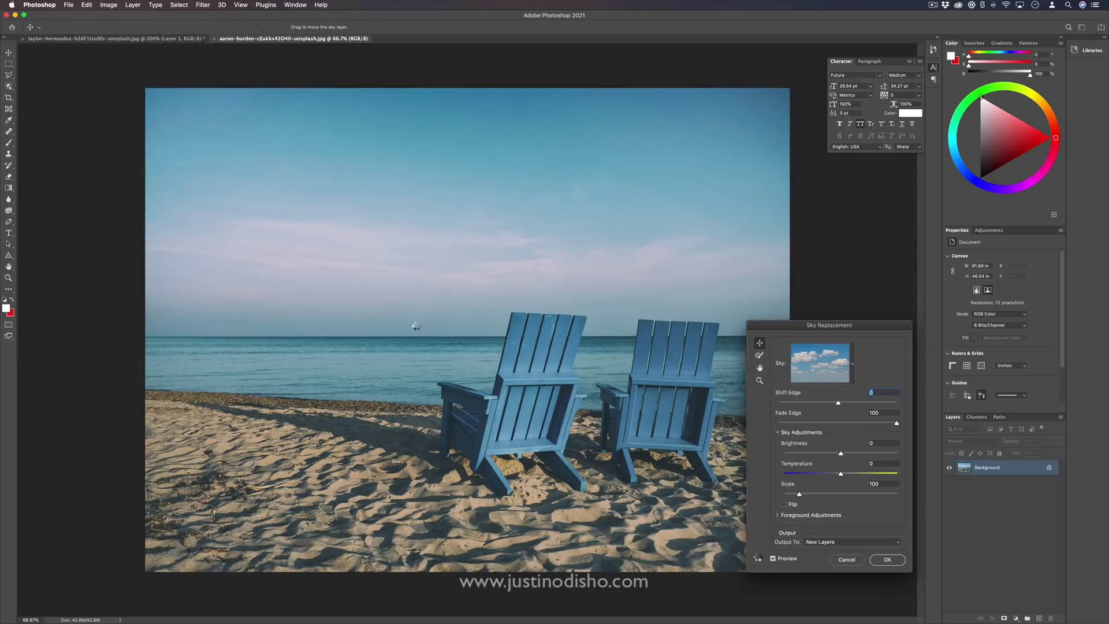
{"action": "left_click_drag", "start_coordinate": [770, 326], "coordinate": [640, 250]}
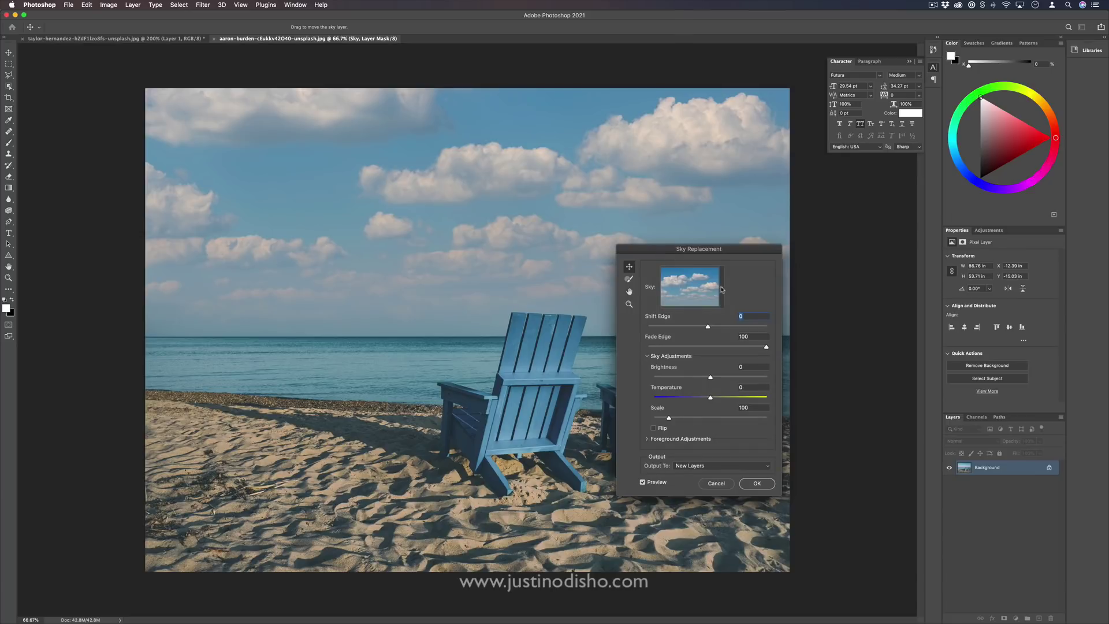
- Try a blue sky and the sunset gradient, then choose the pink clouds Spectacular preset
{"action": "left_click", "coordinate": [722, 289]}
{"action": "left_click", "coordinate": [686, 366]}
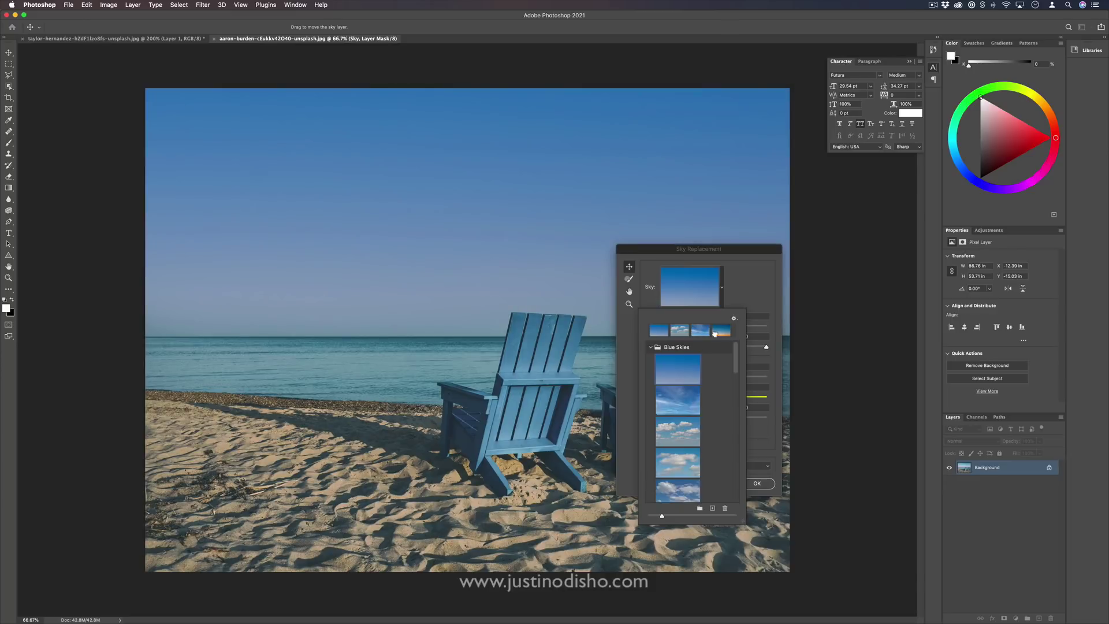
{"action": "left_click", "coordinate": [718, 333]}
{"action": "scroll", "coordinate": [726, 400], "scroll_direction": "down", "scroll_amount": 5}
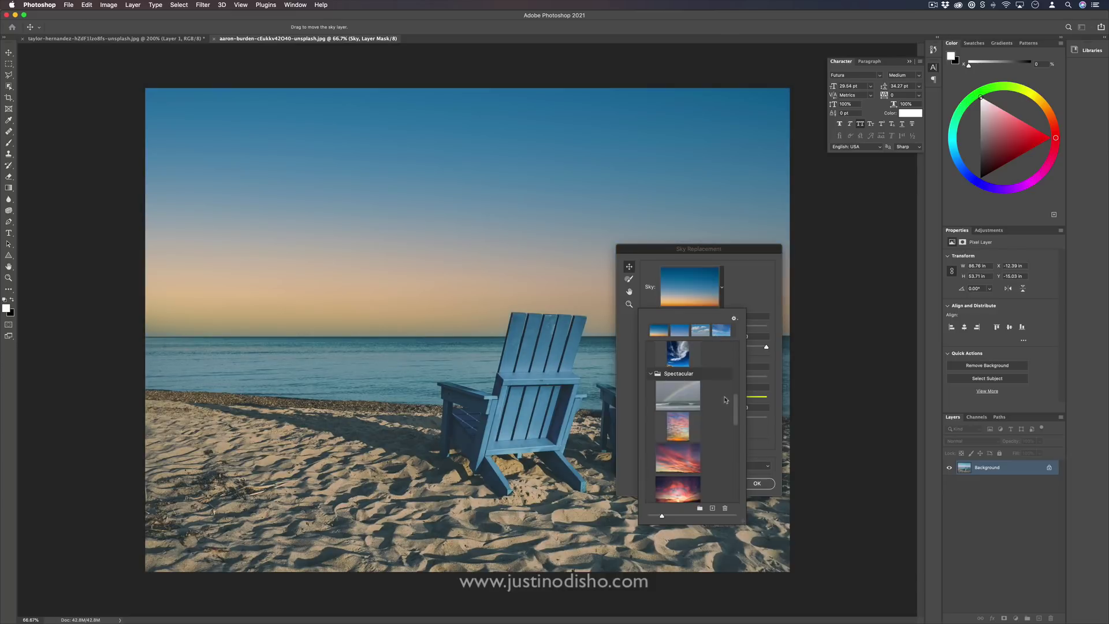
{"action": "scroll", "coordinate": [689, 396], "scroll_direction": "down", "scroll_amount": 5}
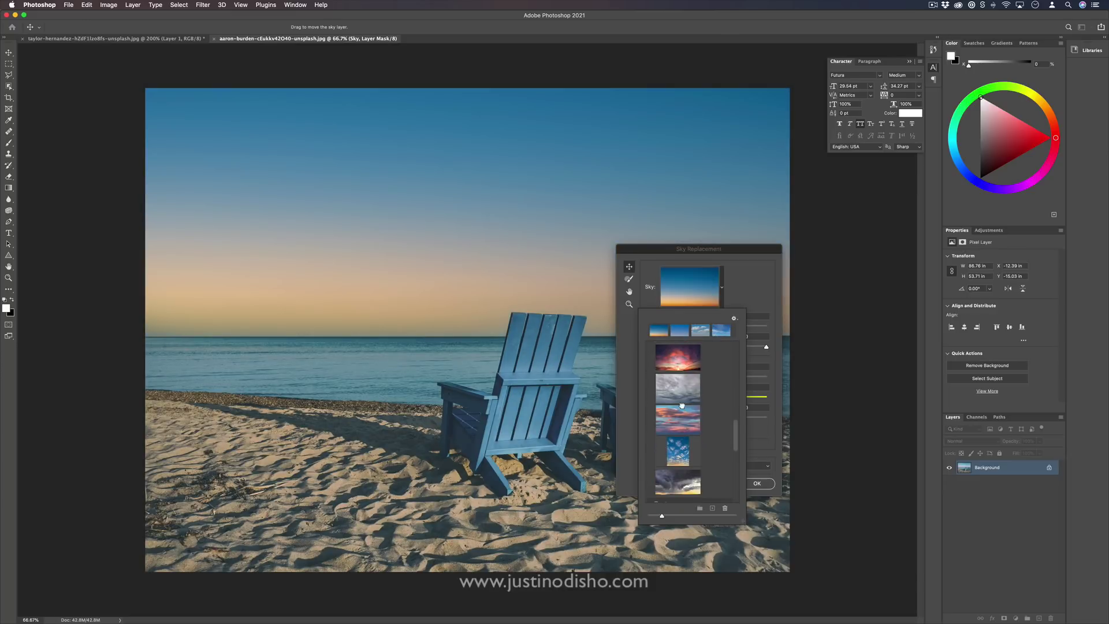
{"action": "left_click", "coordinate": [677, 419]}
- Set the sky's Shift Edge to -82, Brightness to 48 and Temperature to 17
{"action": "left_click_drag", "start_coordinate": [737, 435], "coordinate": [731, 499]}
{"action": "left_click", "coordinate": [721, 286]}
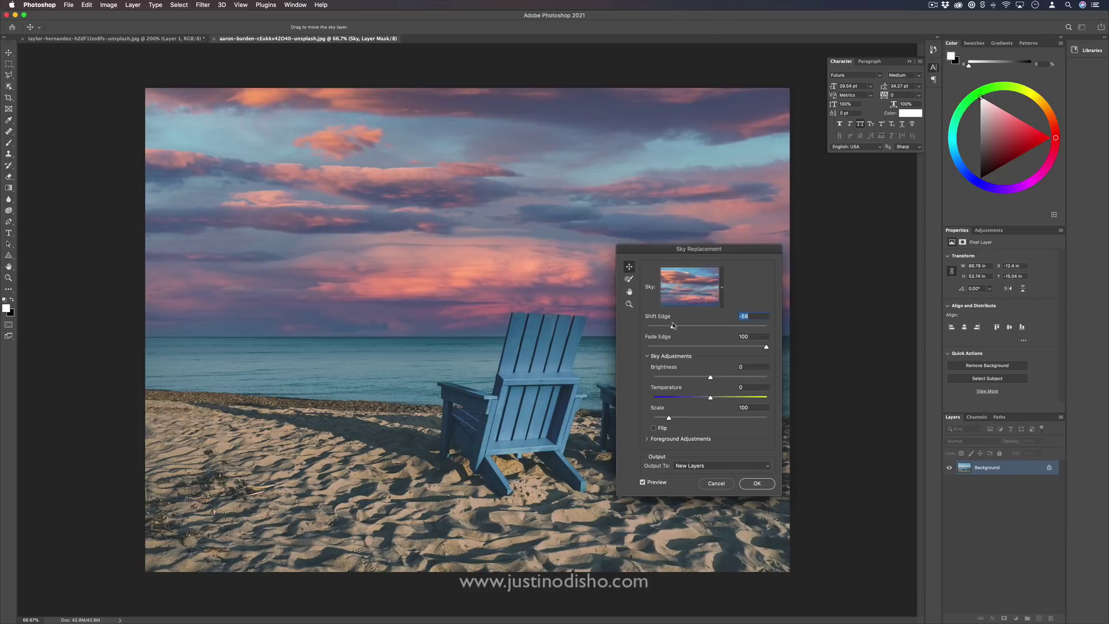
{"action": "left_click_drag", "start_coordinate": [673, 325], "coordinate": [659, 326]}
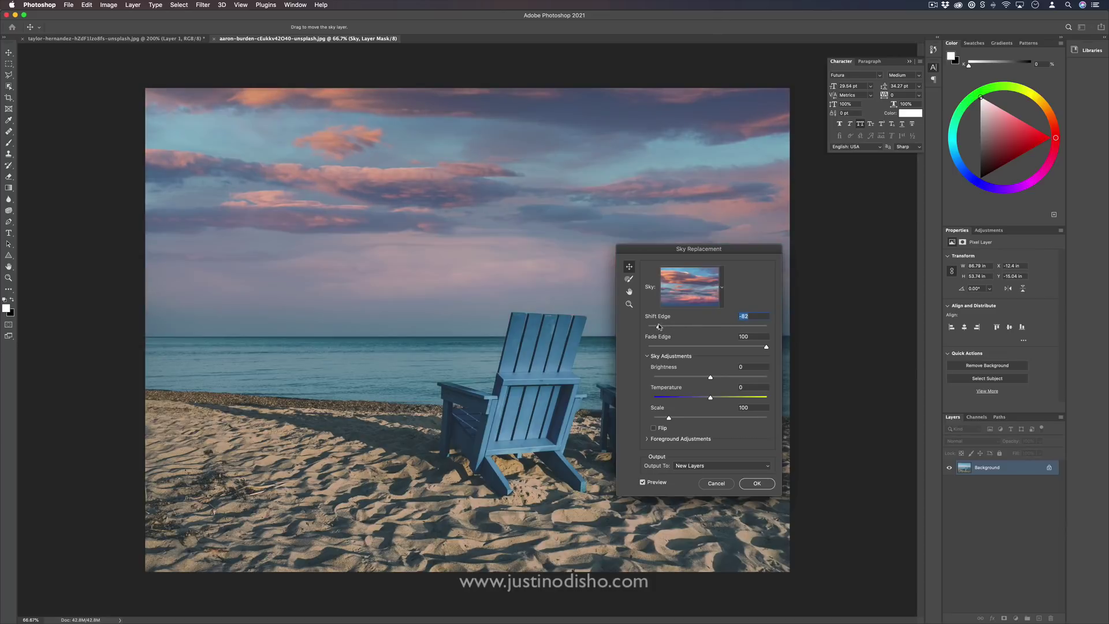
{"action": "left_click", "coordinate": [738, 378]}
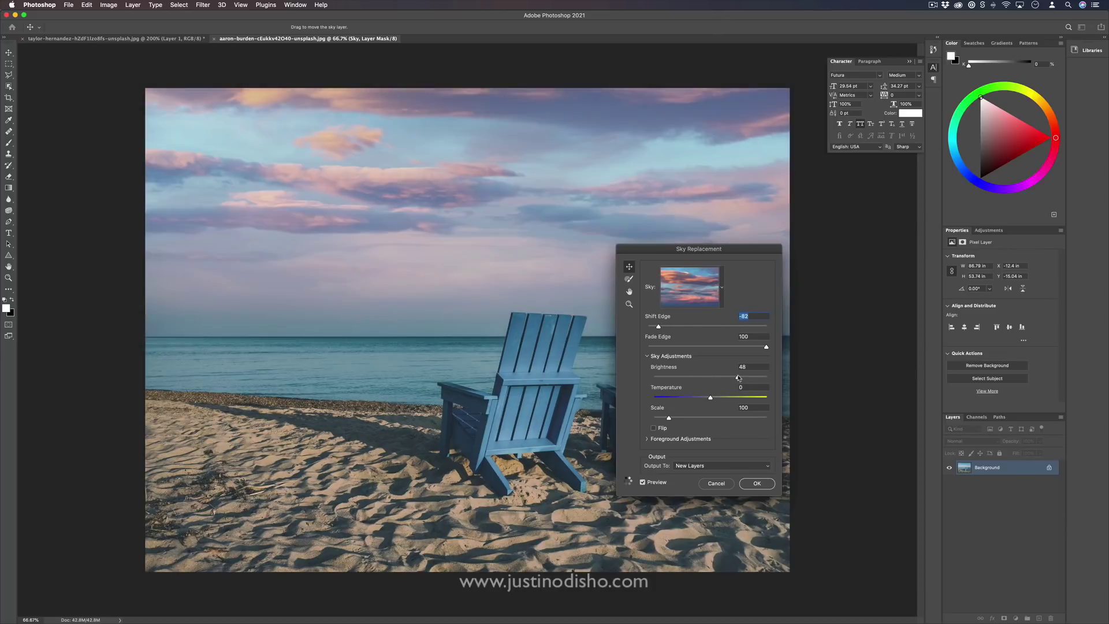
{"action": "left_click", "coordinate": [691, 398]}
{"action": "left_click", "coordinate": [720, 398]}
- Keep Output To: New Layers and apply the sky replacement
{"action": "left_click", "coordinate": [629, 279]}
{"action": "key", "text": "v"}
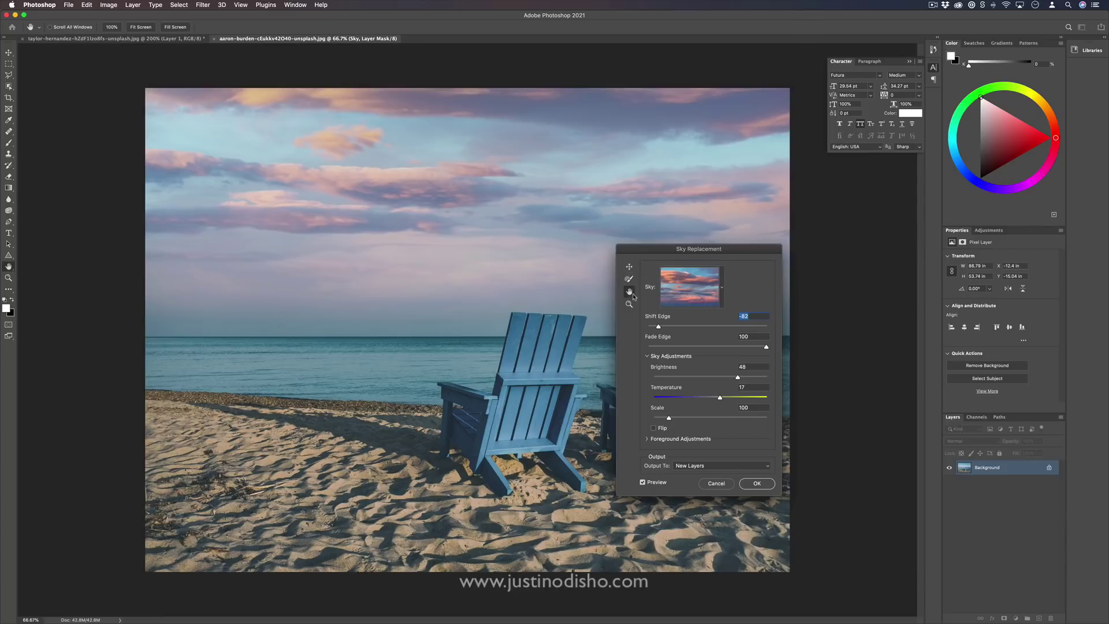
{"action": "left_click_drag", "start_coordinate": [664, 253], "coordinate": [727, 193]}
{"action": "left_click", "coordinate": [780, 416]}
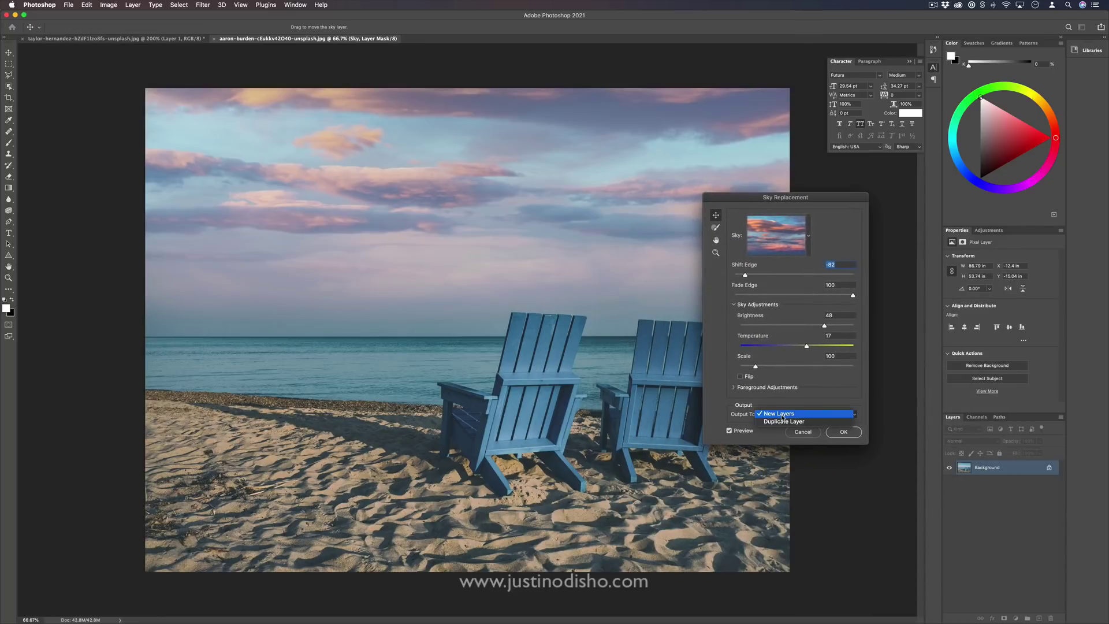
{"action": "left_click", "coordinate": [779, 414]}
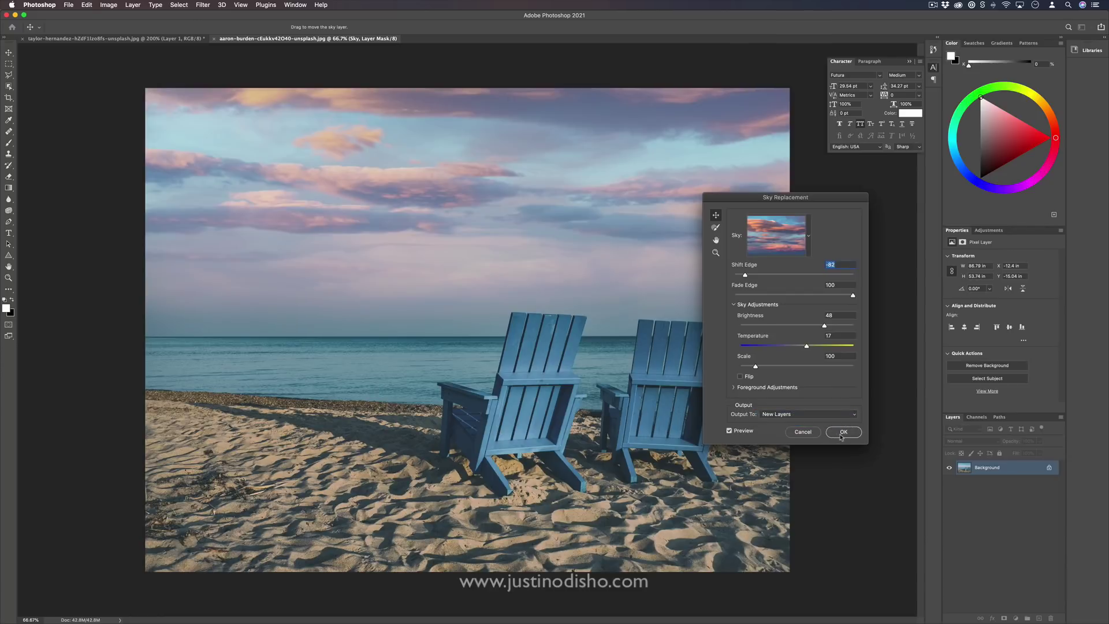
{"action": "left_click", "coordinate": [843, 432]}
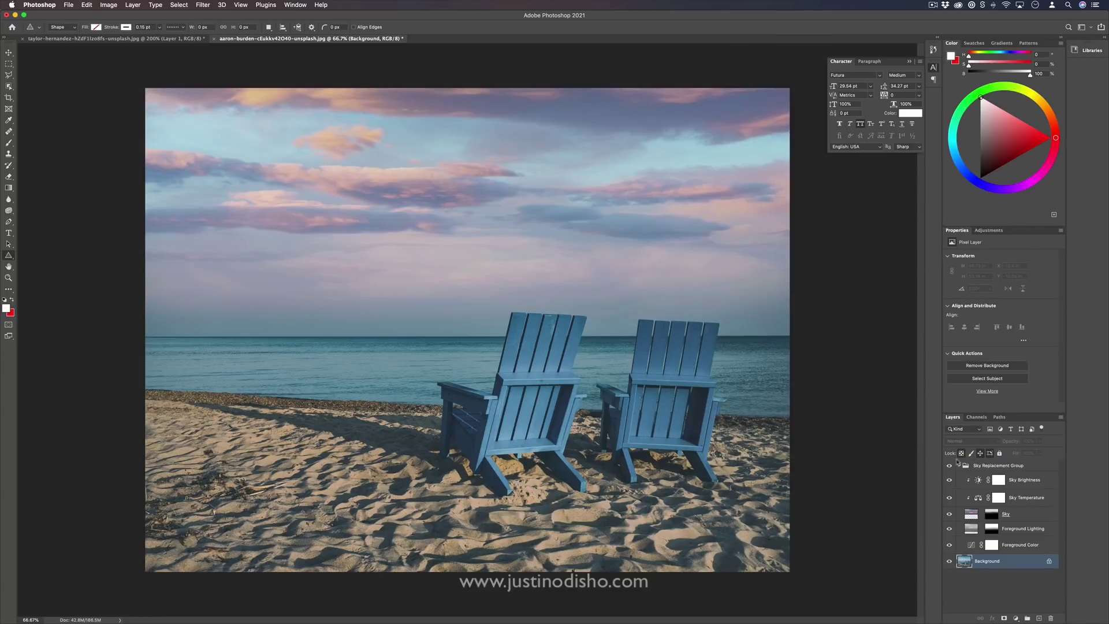
- Collapse the Sky Replacement Group and hide it to compare before and after
{"action": "left_click", "coordinate": [959, 466]}
{"action": "left_click", "coordinate": [959, 466]}
{"action": "left_click", "coordinate": [960, 466]}
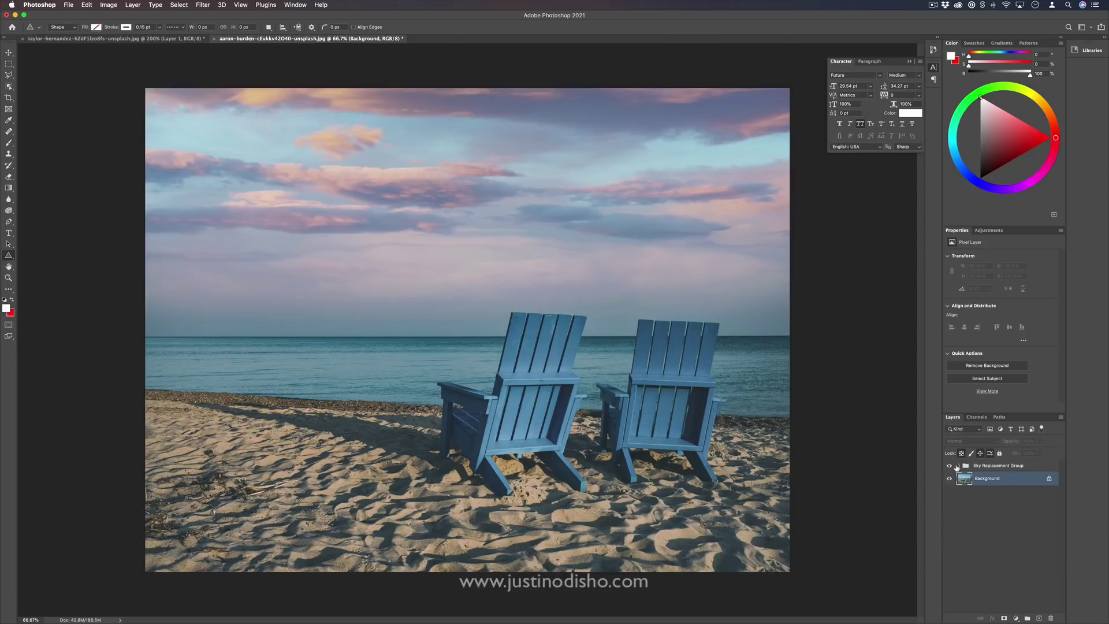
{"action": "left_click", "coordinate": [950, 466]}
- Draw a triangle near the canvas's upper left with the Triangle Tool
{"action": "left_click", "coordinate": [949, 466]}
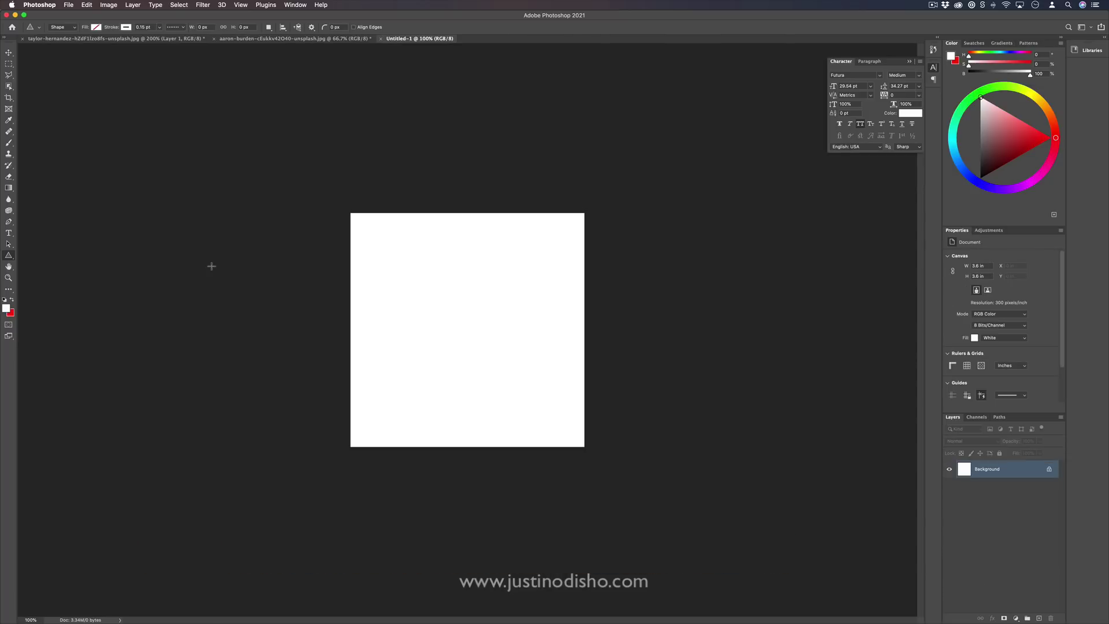
{"action": "right_click", "coordinate": [8, 255]}
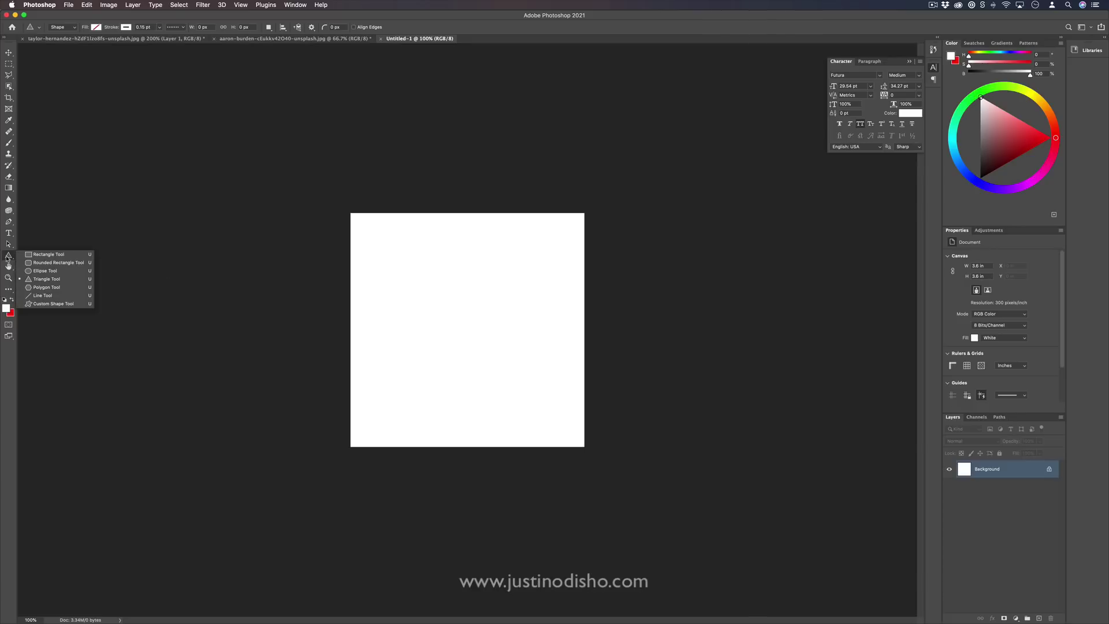
{"action": "left_click", "coordinate": [46, 279]}
{"action": "left_click_drag", "start_coordinate": [472, 322], "coordinate": [425, 278]}
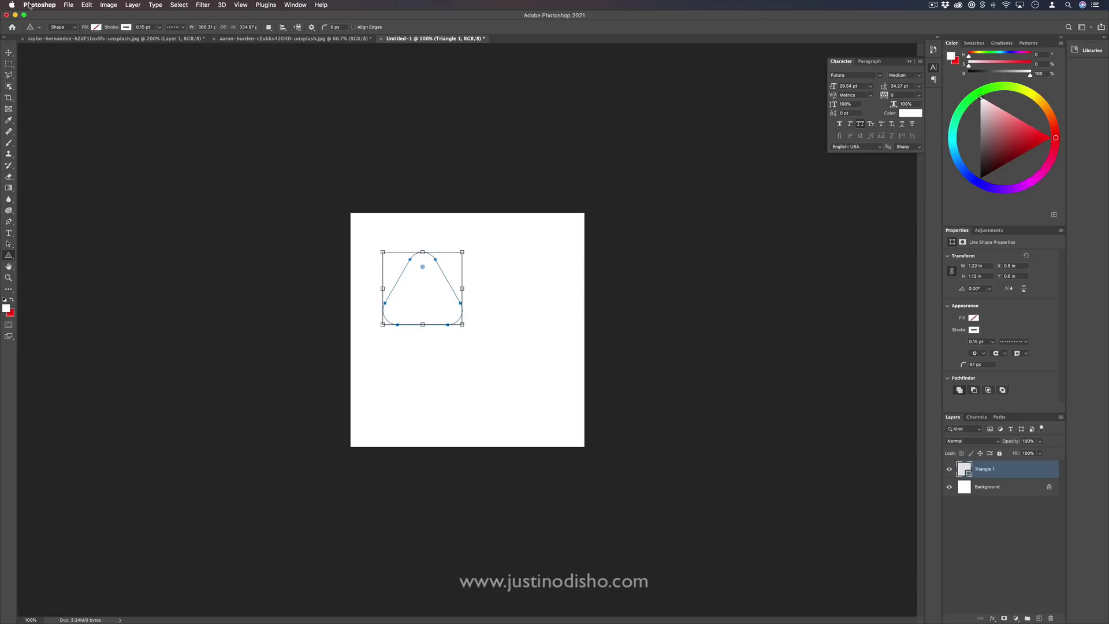
- Fill the triangle bright green and move it to the canvas centre
{"action": "left_click", "coordinate": [96, 28]}
{"action": "left_click", "coordinate": [49, 74]}
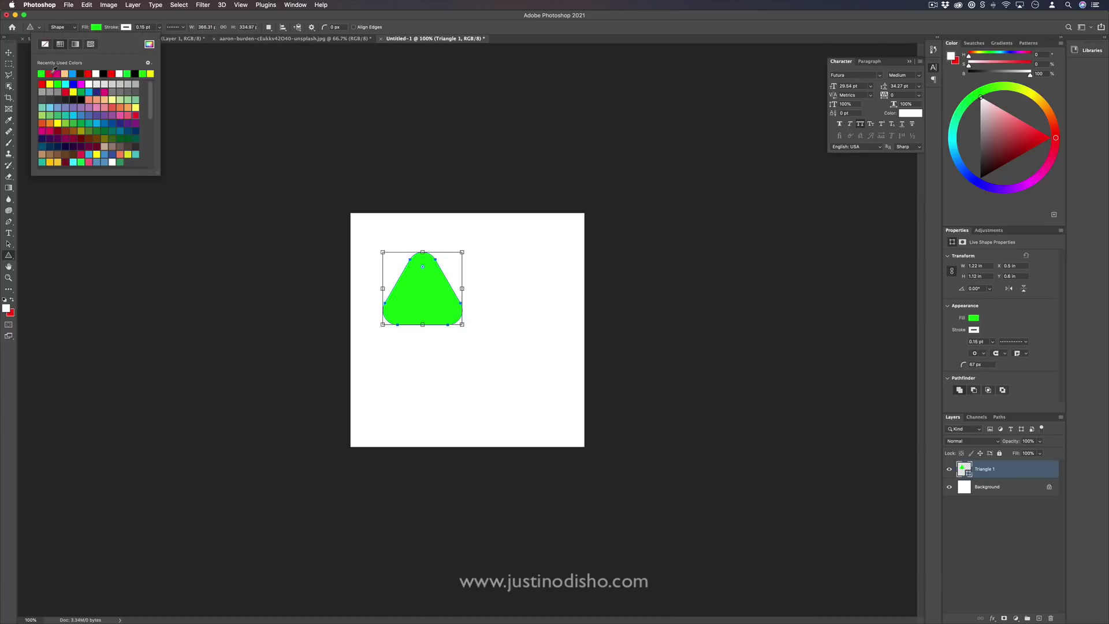
{"action": "left_click", "coordinate": [9, 52]}
{"action": "left_click_drag", "start_coordinate": [414, 268], "coordinate": [460, 303]}
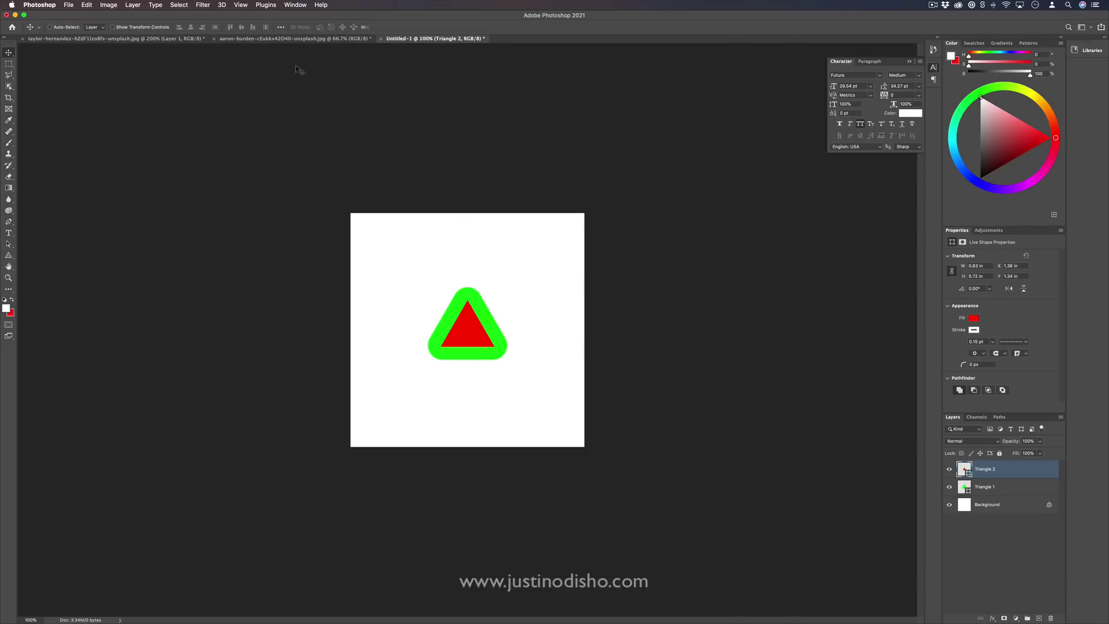
- Turn on View > Pattern Preview, accepting the smart-object warning
{"action": "left_click", "coordinate": [246, 4]}
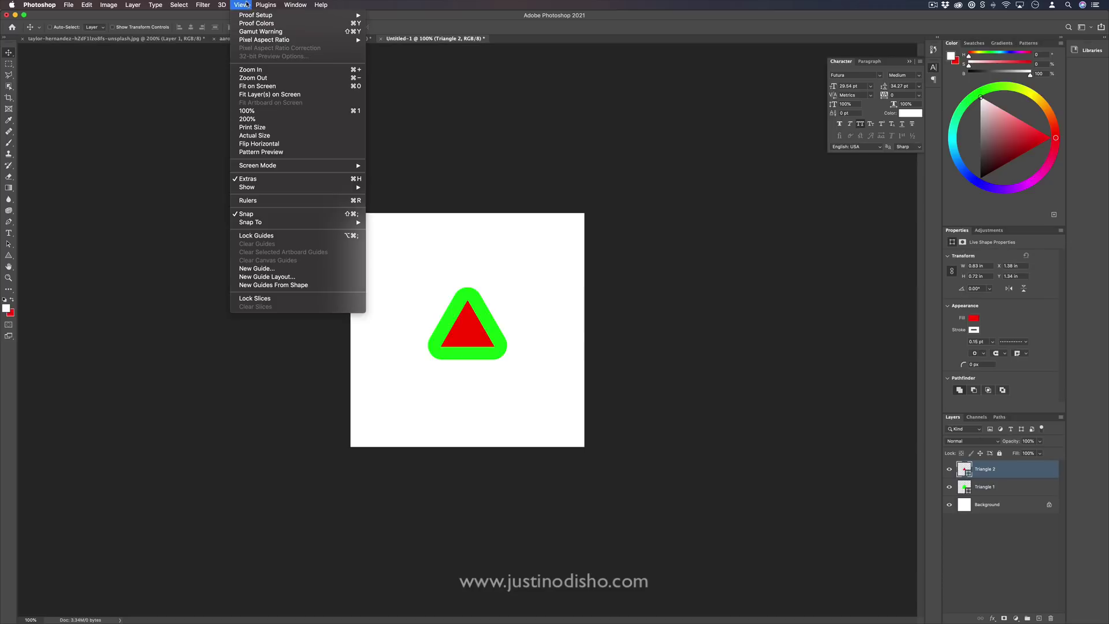
{"action": "left_click", "coordinate": [269, 154]}
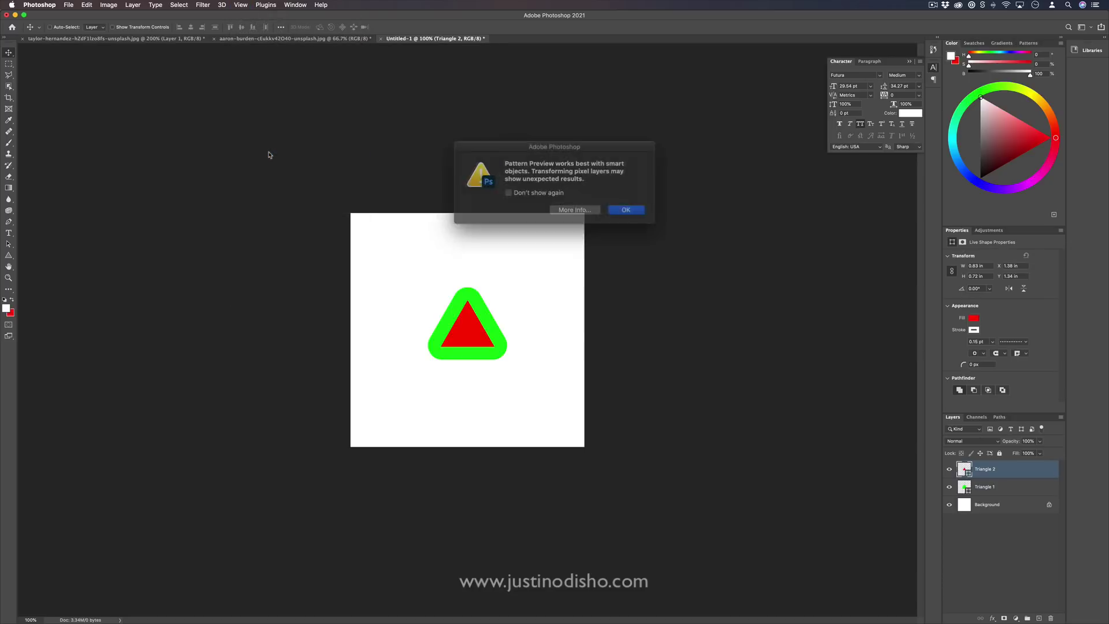
{"action": "left_click", "coordinate": [619, 210]}
- Offset the red and green triangles within the tile and zoom out to check the repeat
{"action": "mouse_move", "coordinate": [566, 234]}
{"action": "left_mouse_down"}
{"action": "mouse_move", "coordinate": [541, 257]}
{"action": "mouse_move", "coordinate": [566, 232]}
{"action": "left_mouse_up"}
{"action": "mouse_move", "coordinate": [518, 331]}
{"action": "left_mouse_down"}
{"action": "mouse_move", "coordinate": [632, 330]}
{"action": "mouse_move", "coordinate": [560, 318]}
{"action": "mouse_move", "coordinate": [594, 260]}
{"action": "mouse_move", "coordinate": [519, 328]}
{"action": "left_mouse_up"}
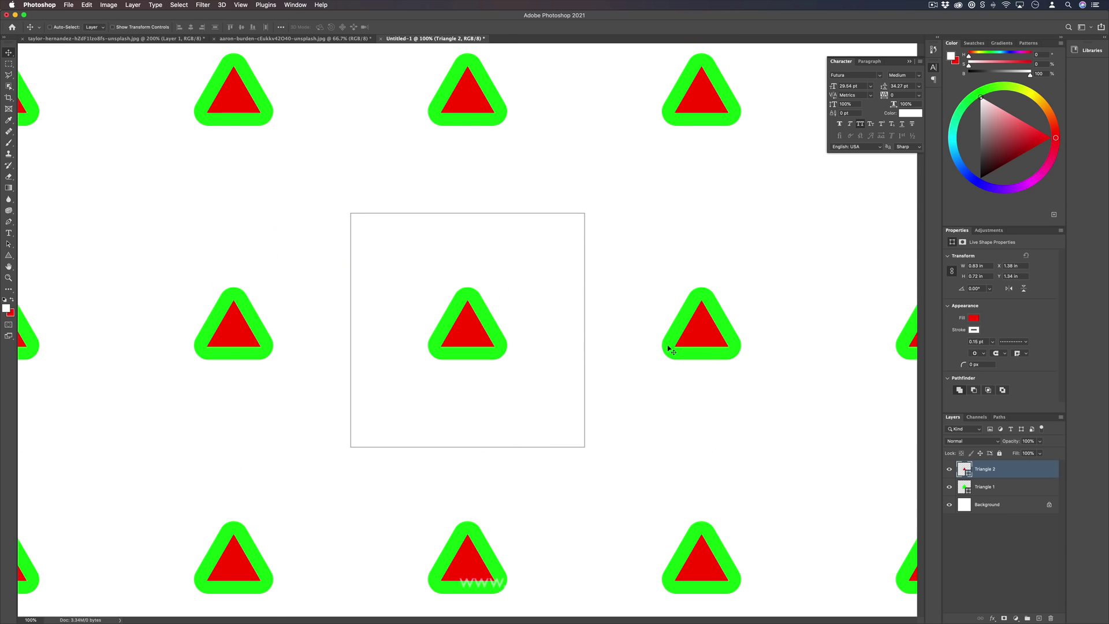
{"action": "key", "text": "super+minus"}
{"action": "key", "text": "super+minus"}
{"action": "key", "text": "super+minus"}
{"action": "key", "text": "super+minus"}
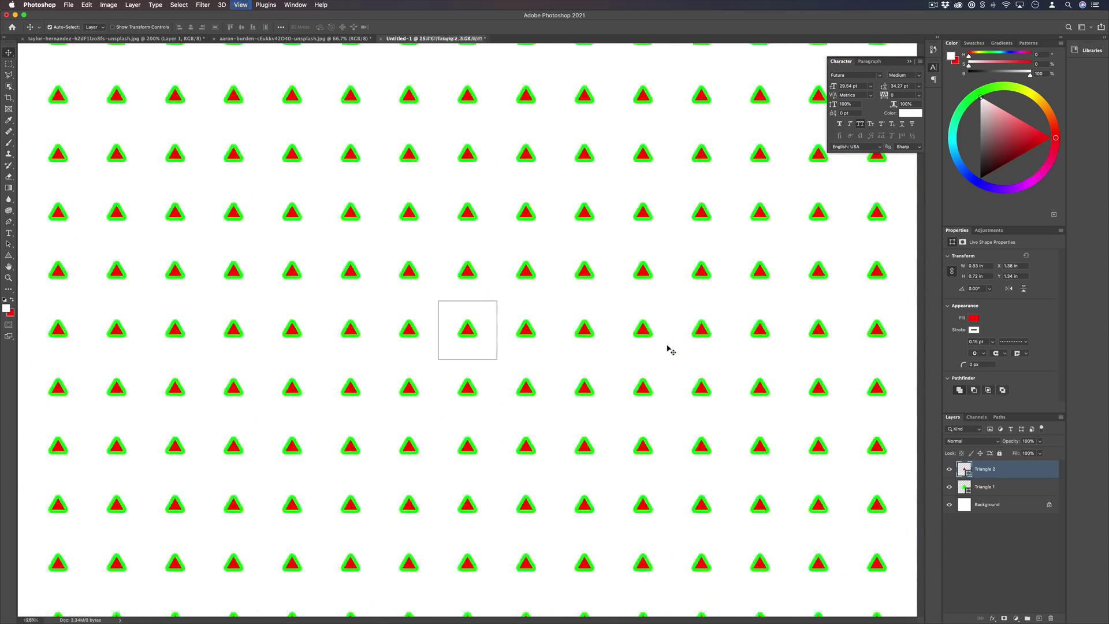
{"action": "left_click_drag", "start_coordinate": [580, 381], "coordinate": [621, 383]}
{"action": "key", "text": "super+minus"}
{"action": "key", "text": "super+minus"}
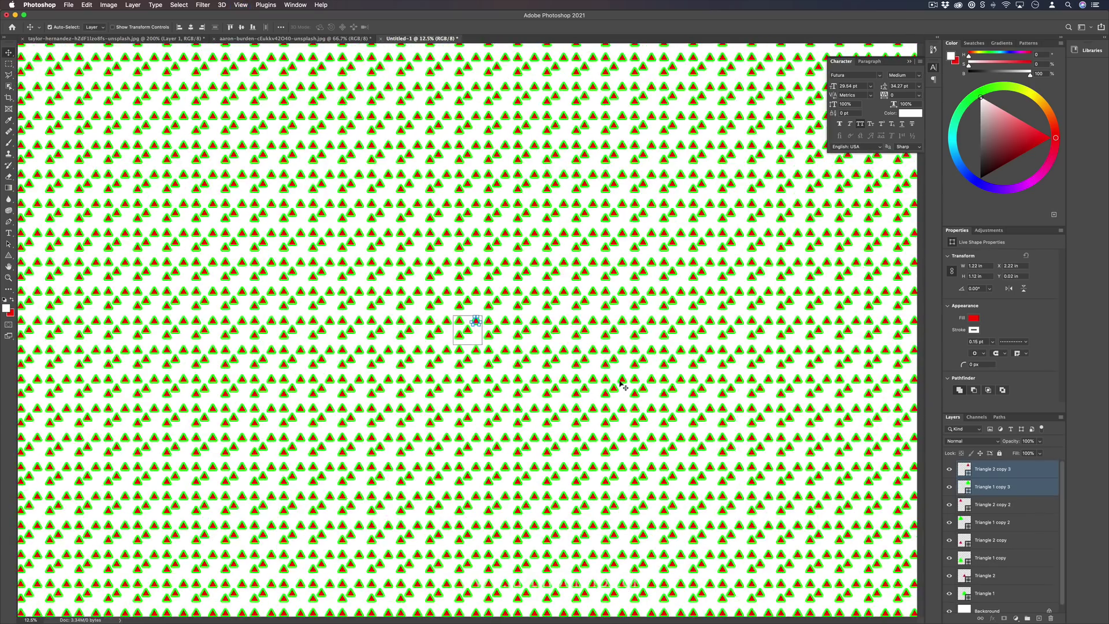